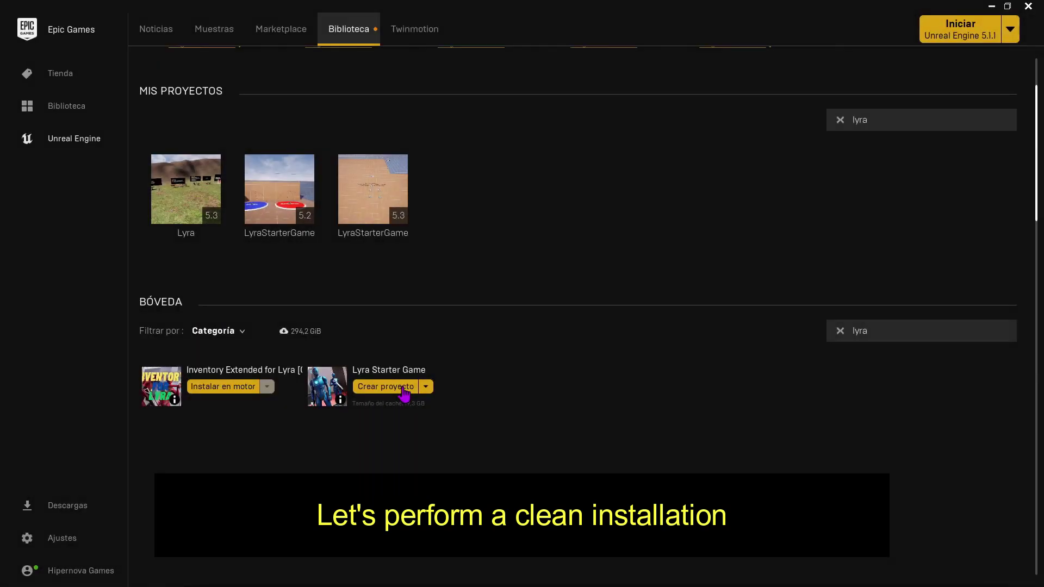
# - Create a Lyra Starter Game project named LyraTest on engine version 5.3
pyautogui.click(404, 392)
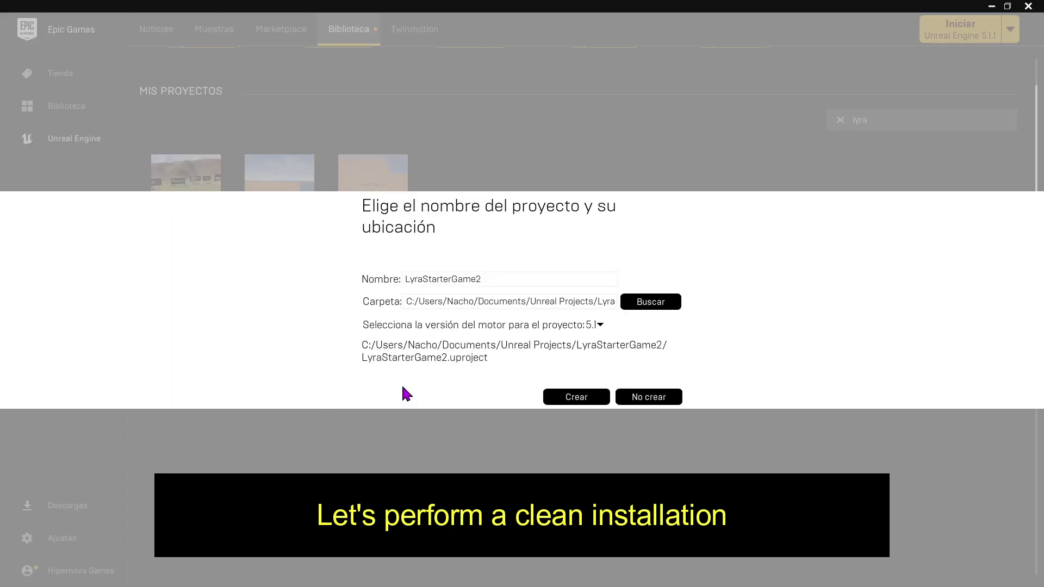
pyautogui.click(601, 326)
pyautogui.click(605, 389)
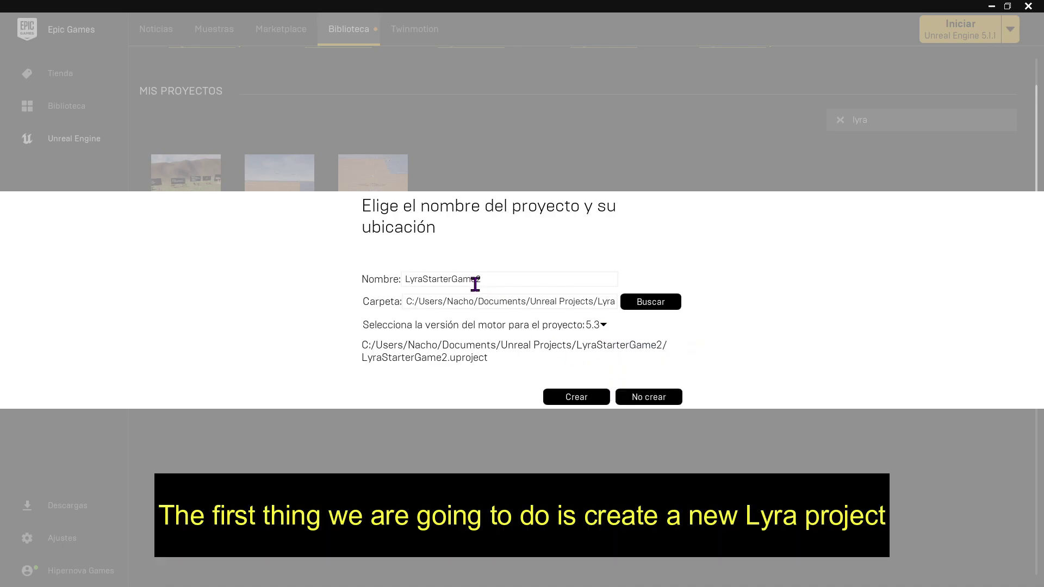
pyautogui.press('BackSpace')
pyautogui.write('Test')
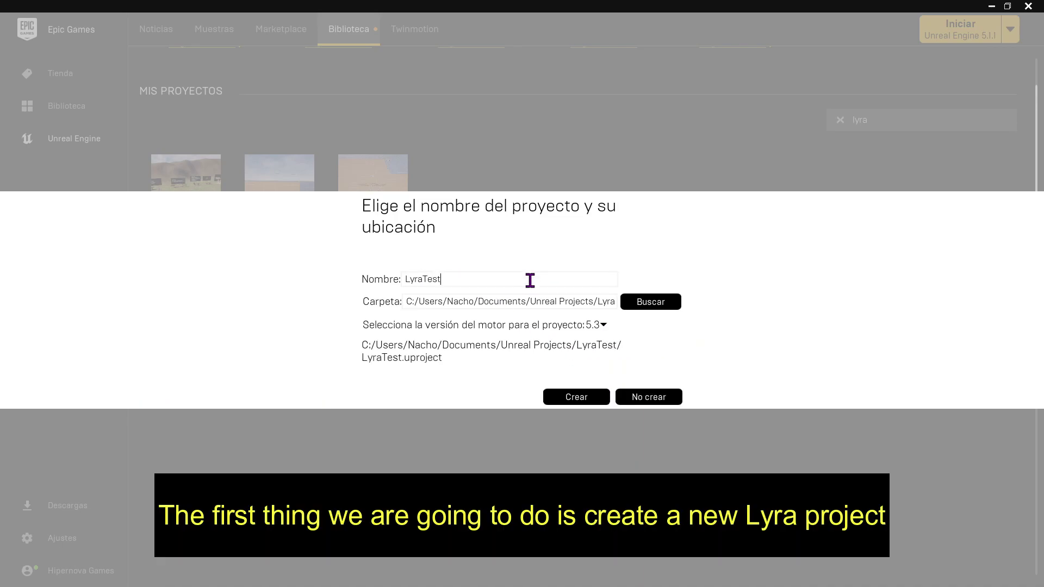
pyautogui.click(589, 400)
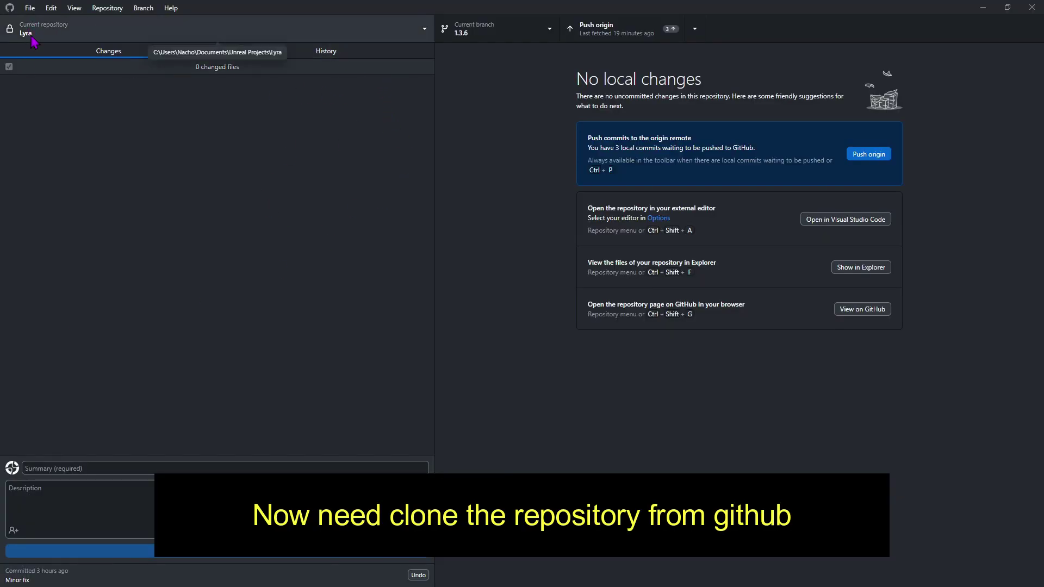
pyautogui.click(478, 34)
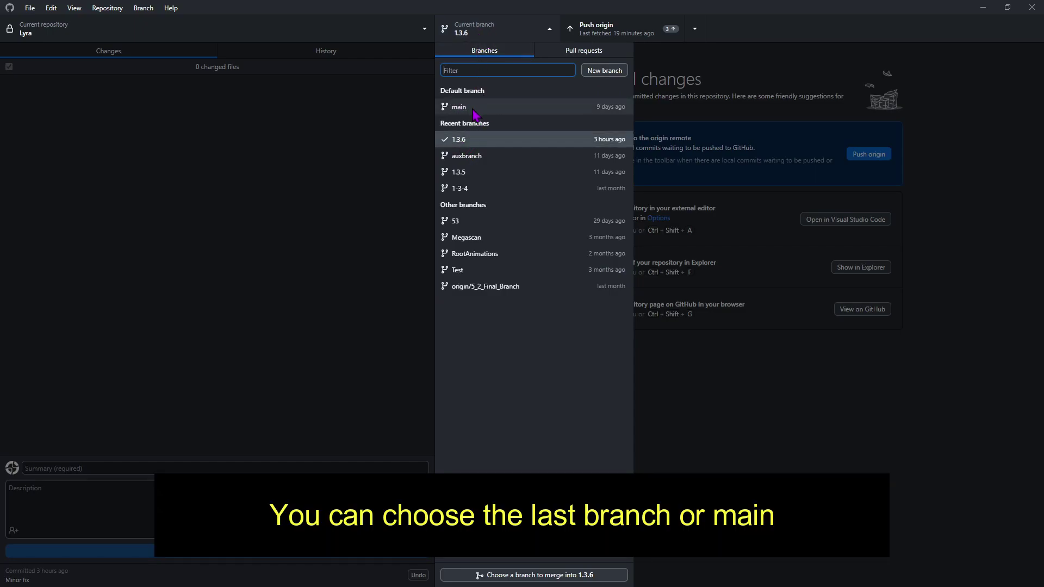
pyautogui.click(385, 117)
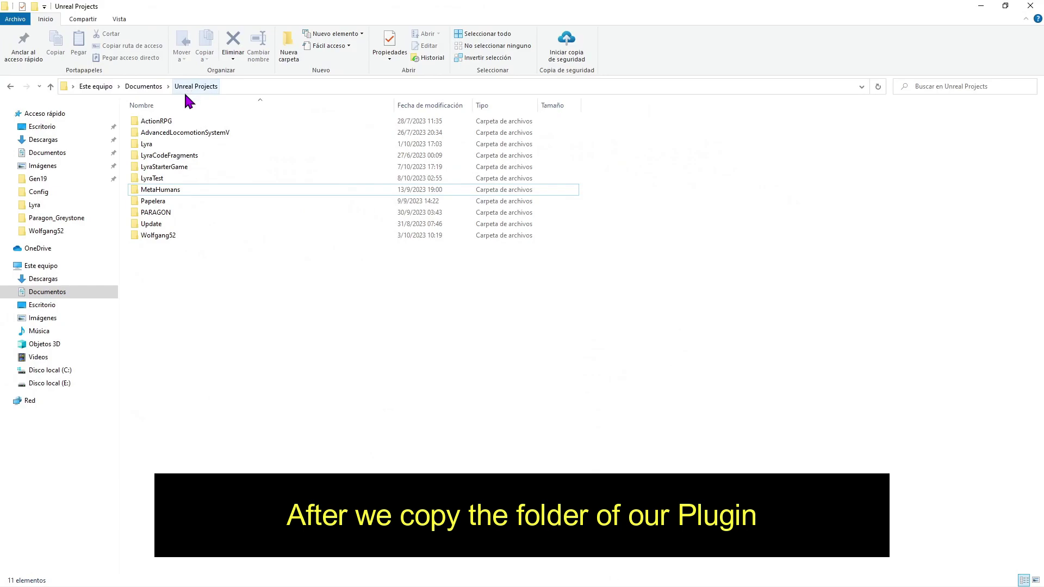
# - Copy the InventoryExtendedForLyra folder from Lyra's Plugins/GameFeatures folder
pyautogui.doubleClick(155, 144)
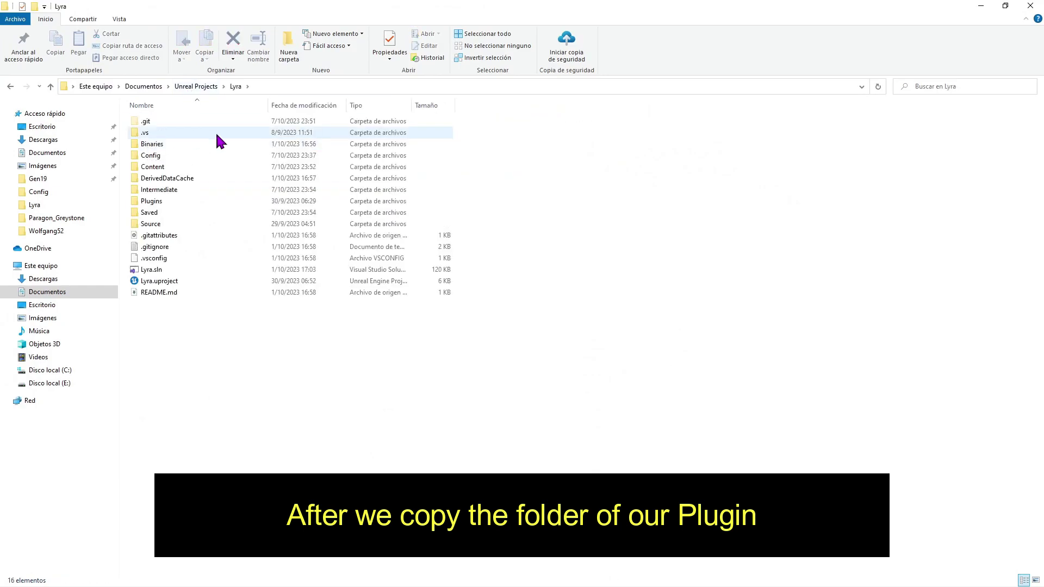
pyautogui.doubleClick(155, 201)
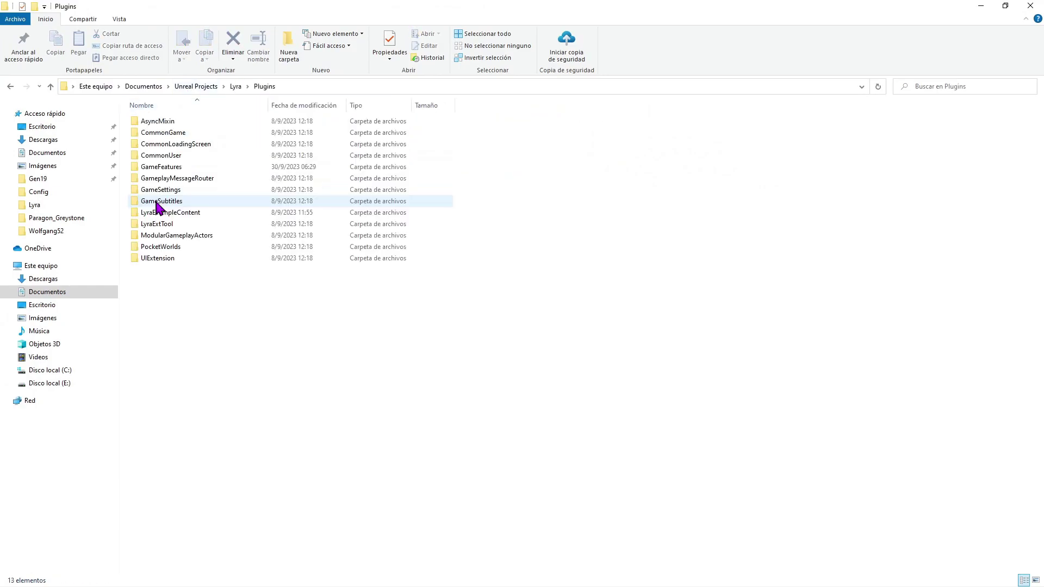
pyautogui.doubleClick(179, 171)
pyautogui.click(191, 124)
pyautogui.doubleClick(190, 124)
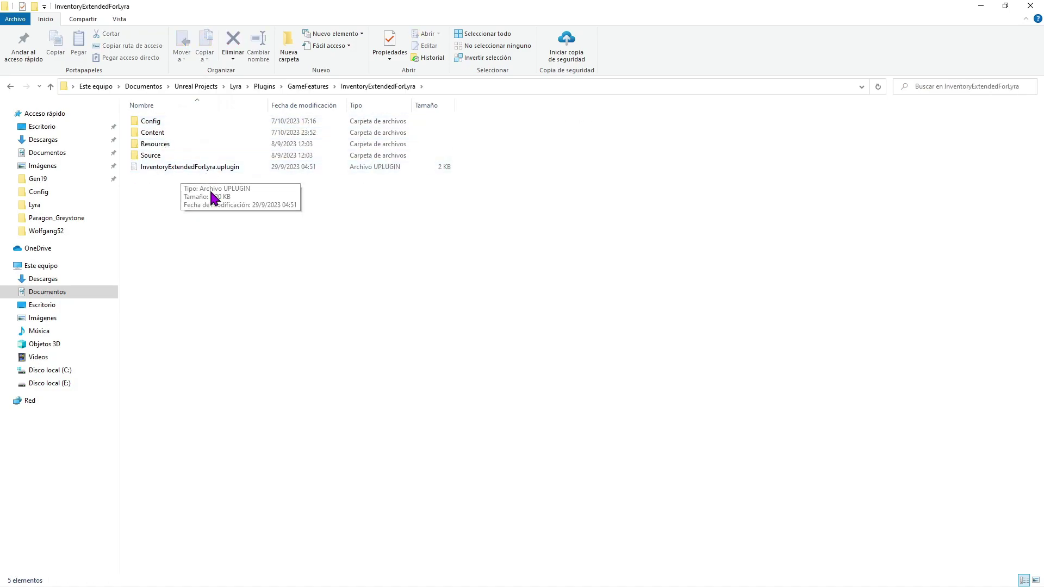
pyautogui.click(313, 87)
pyautogui.rightClick(180, 121)
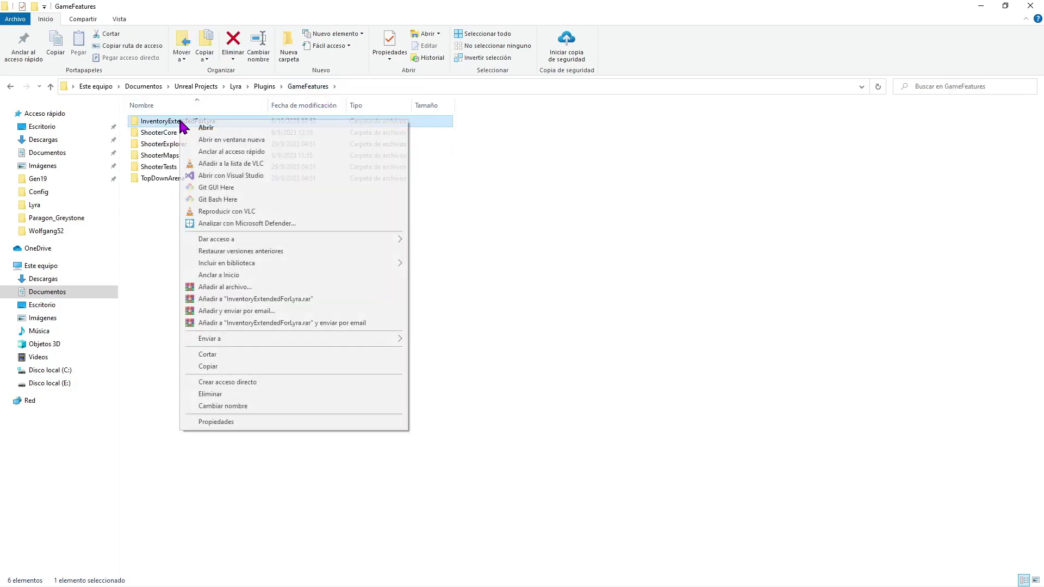
pyautogui.click(208, 366)
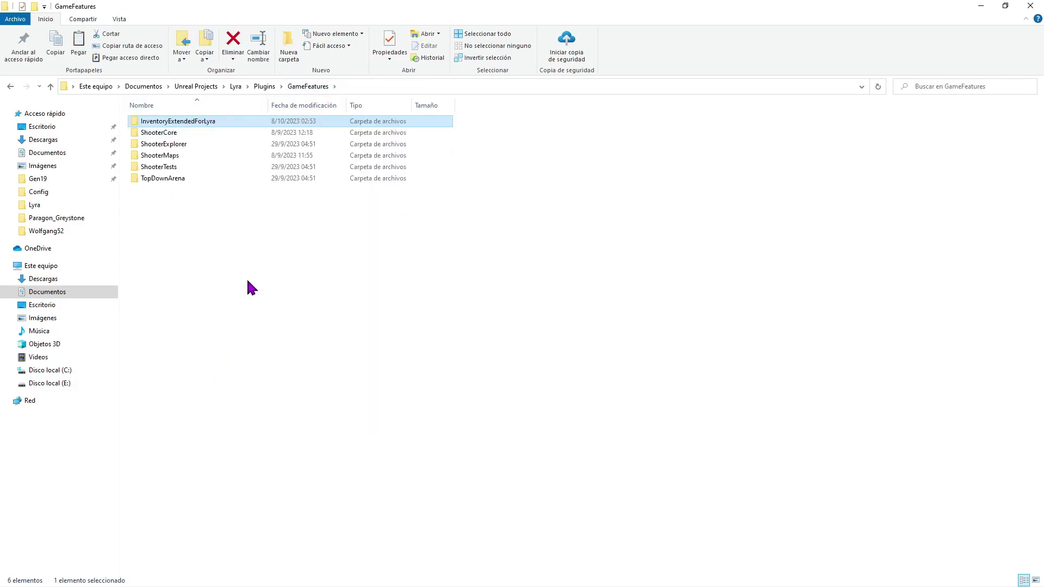
# - Paste the InventoryExtendedForLyra folder into LyraTest's Plugins/GameFeatures folder
pyautogui.click(211, 87)
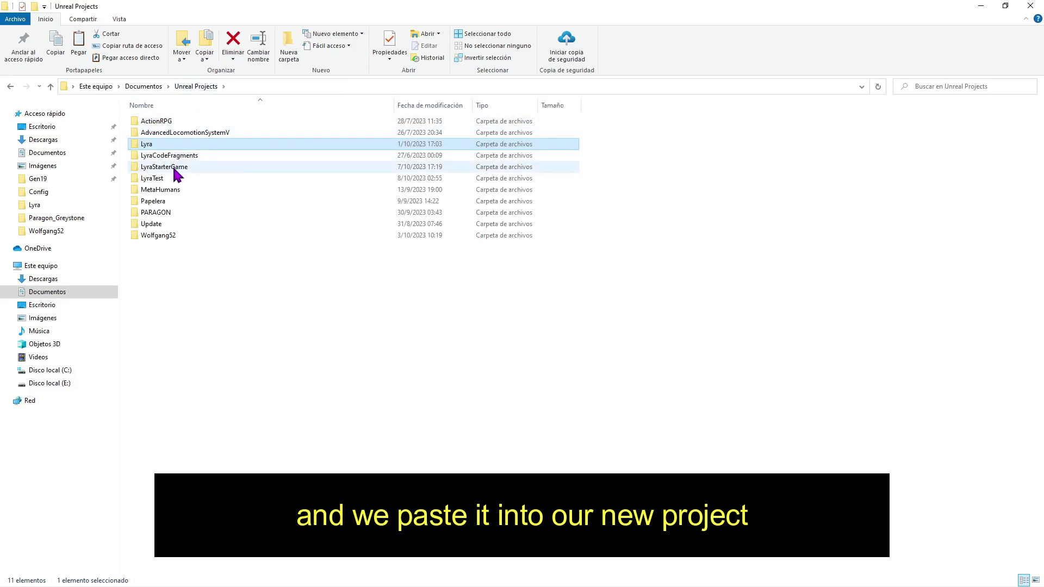
pyautogui.click(160, 182)
pyautogui.doubleClick(159, 182)
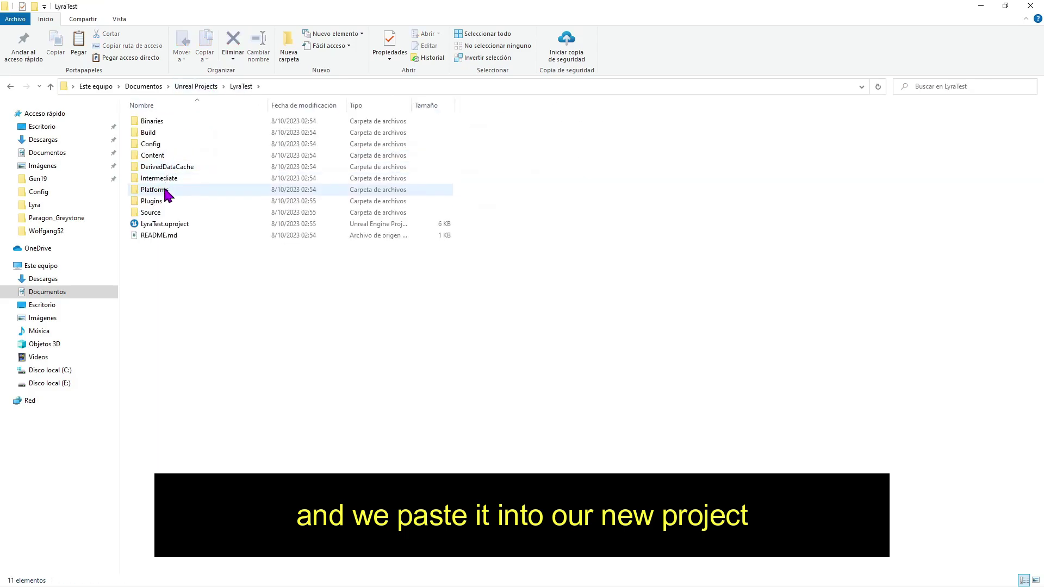
pyautogui.doubleClick(164, 202)
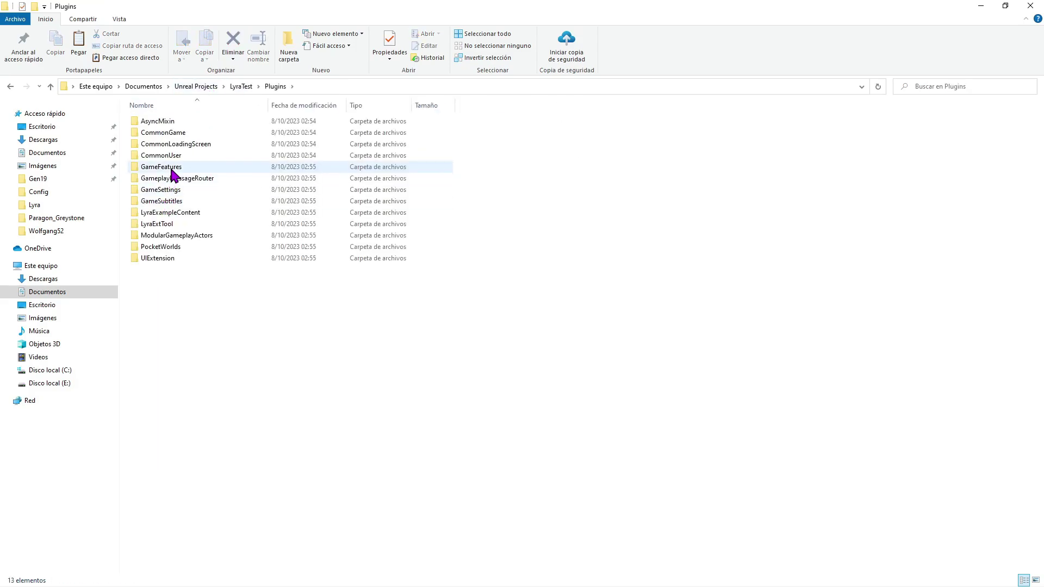
pyautogui.click(171, 167)
pyautogui.doubleClick(171, 172)
pyautogui.rightClick(184, 203)
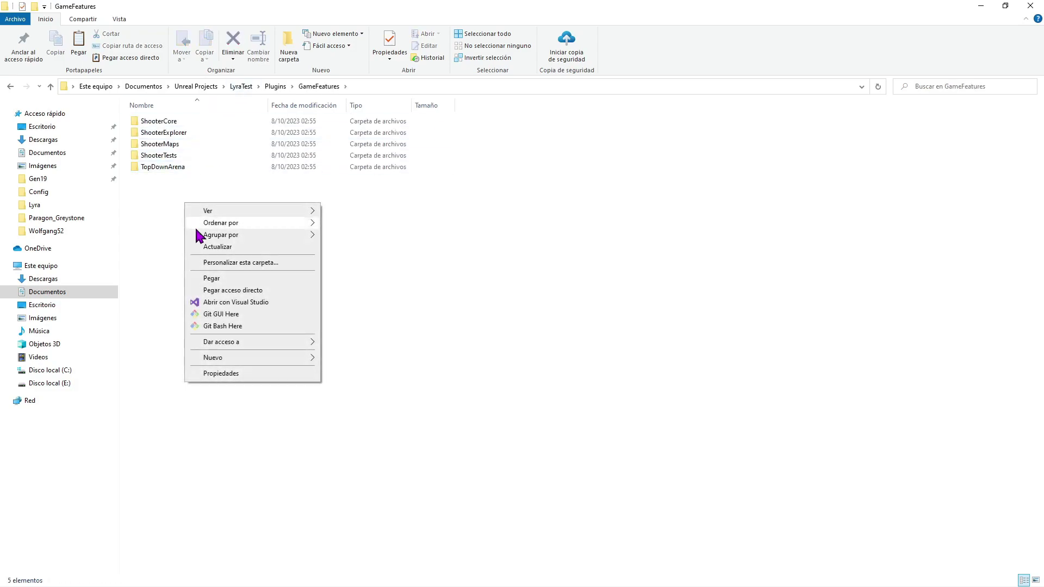
pyautogui.click(217, 277)
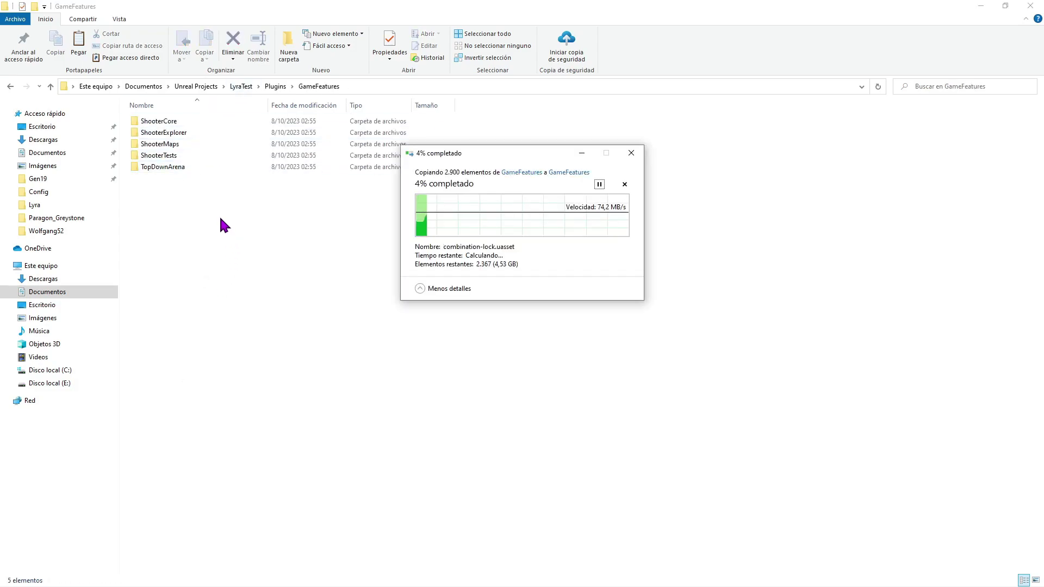
pyautogui.click(208, 88)
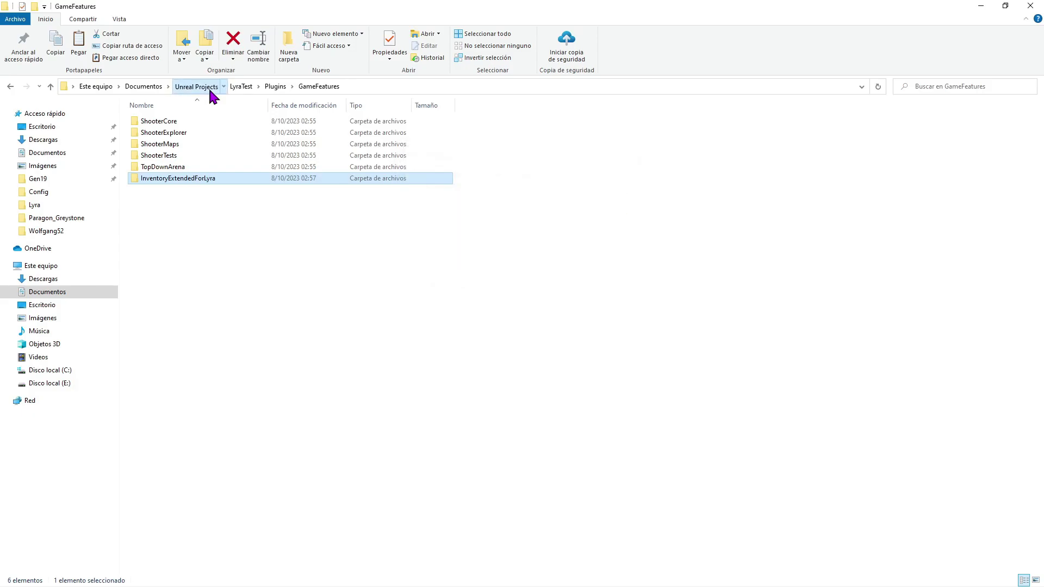
# - Copy Lyra's Source folder into LyraTest, replacing its existing source files
pyautogui.doubleClick(148, 144)
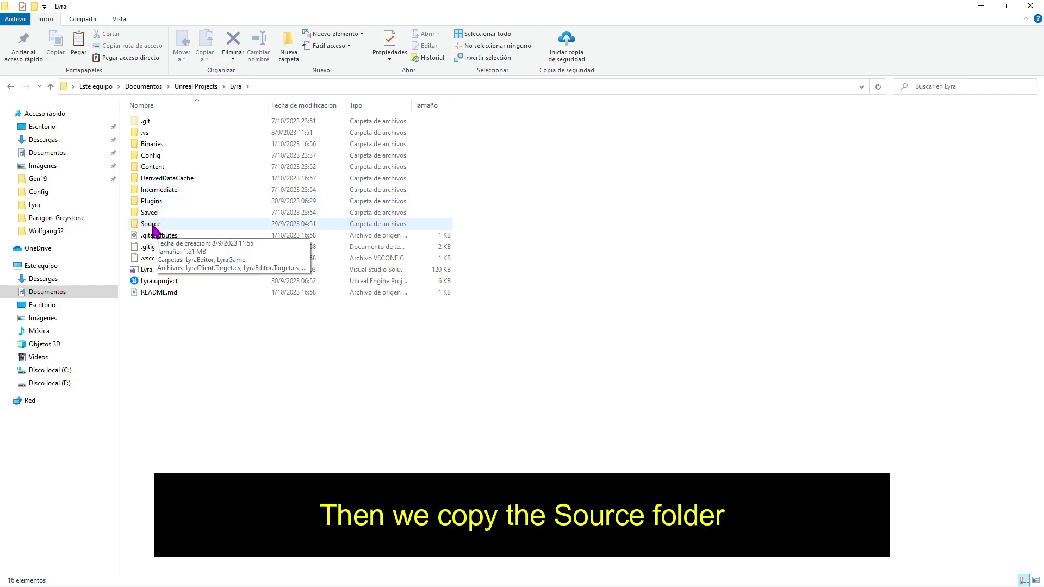
pyautogui.rightClick(154, 230)
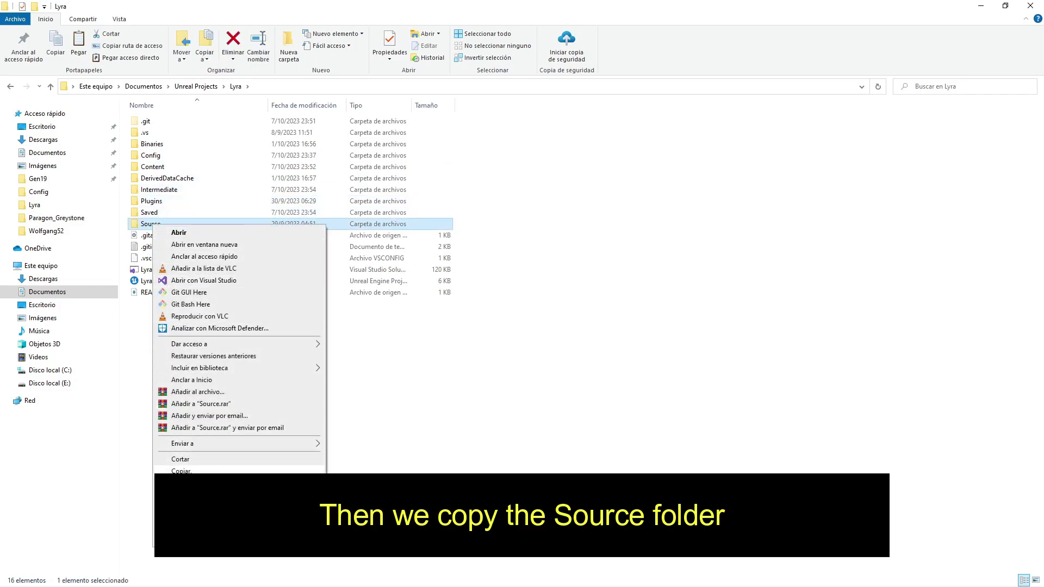
pyautogui.click(181, 471)
pyautogui.click(198, 90)
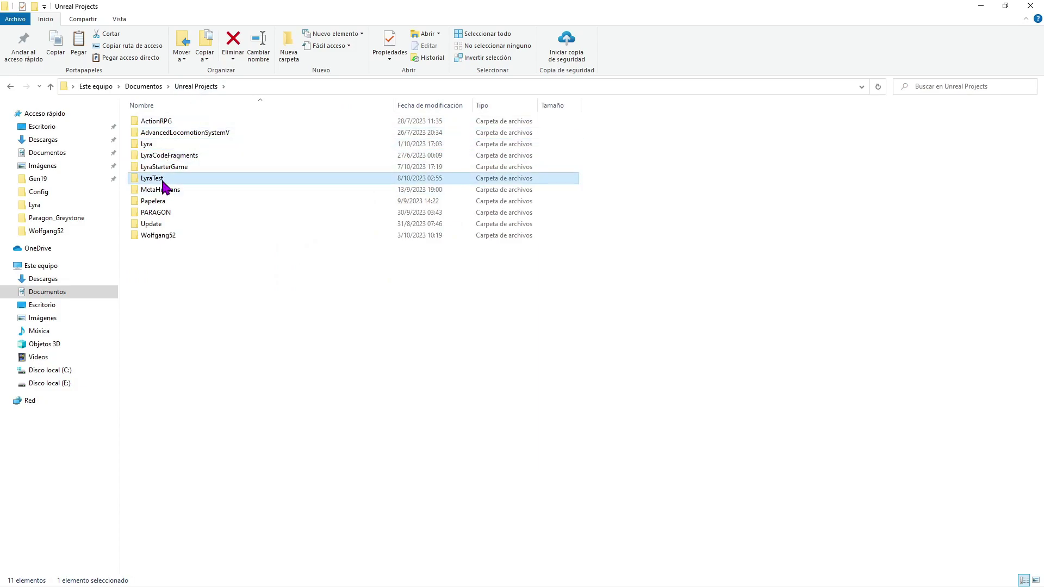
pyautogui.doubleClick(163, 179)
pyautogui.rightClick(175, 279)
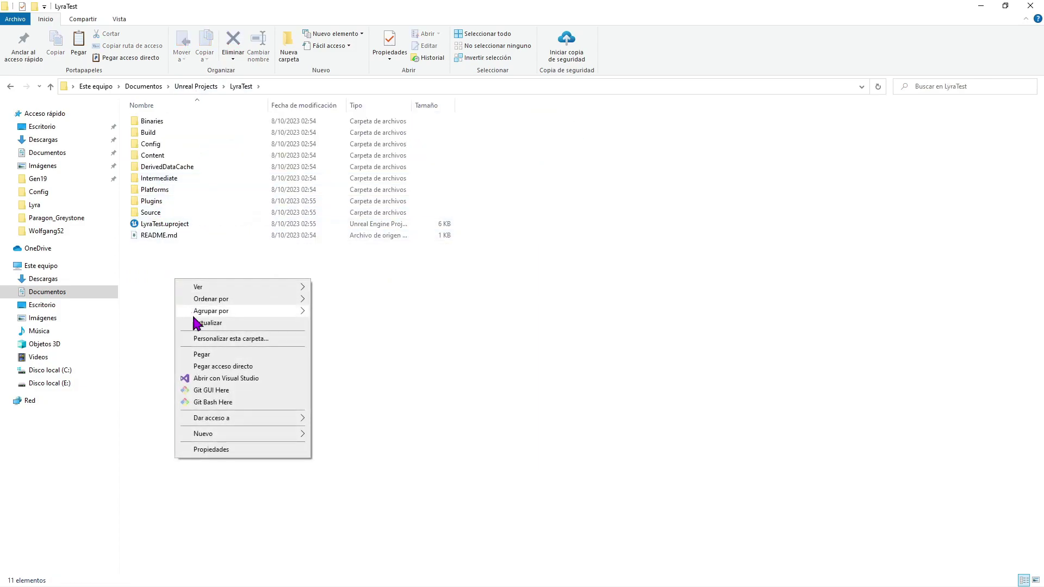
pyautogui.click(205, 355)
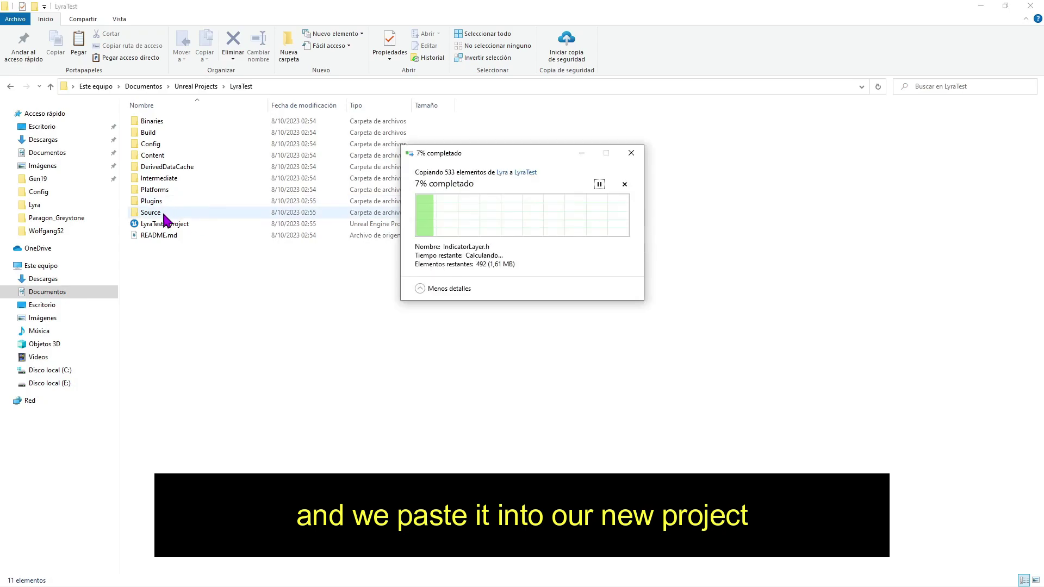
pyautogui.click(478, 210)
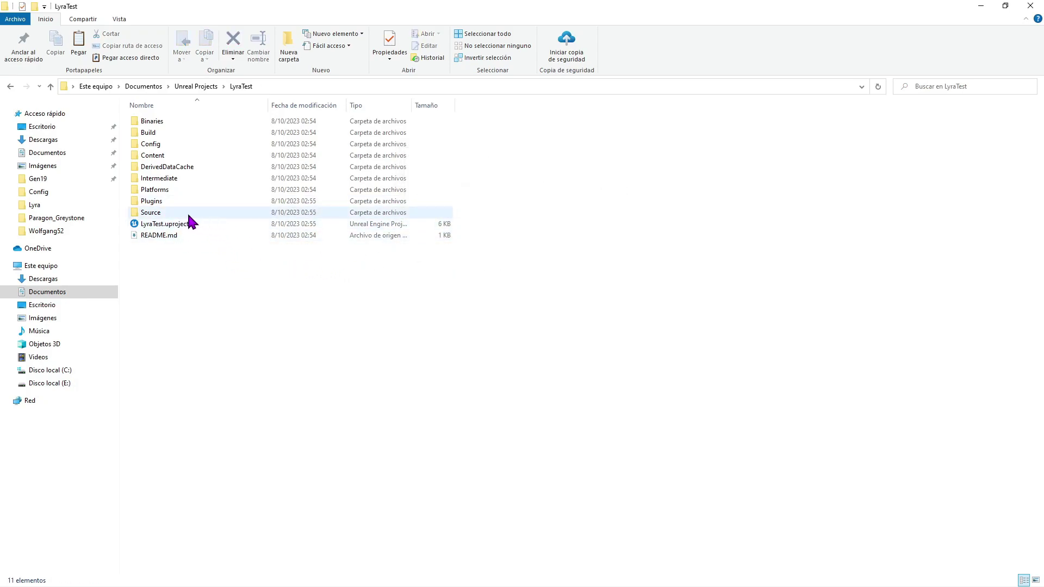
# - Open LyraTest.uproject in Visual Studio Code
pyautogui.click(180, 230)
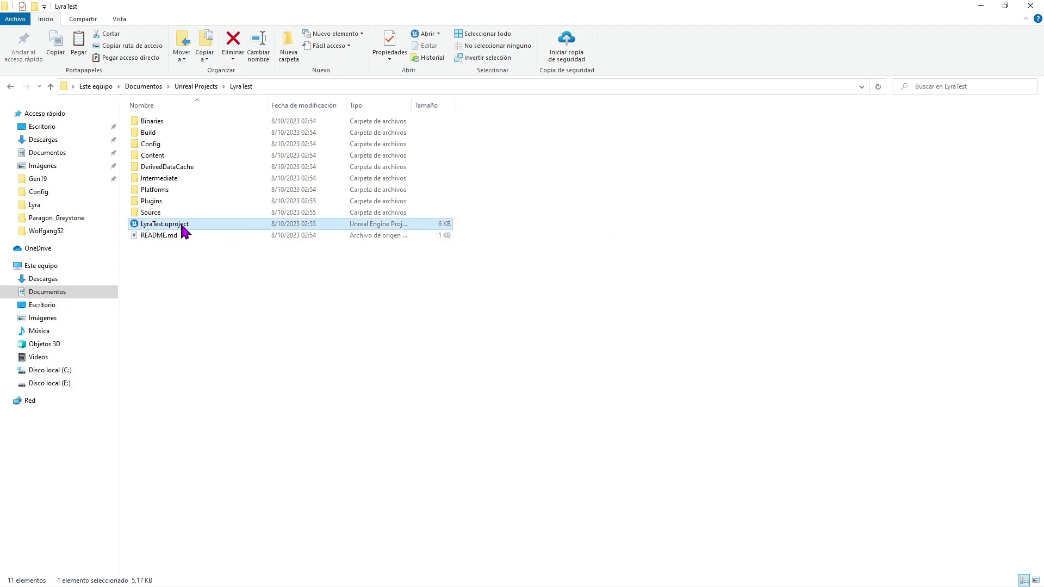
pyautogui.rightClick(181, 228)
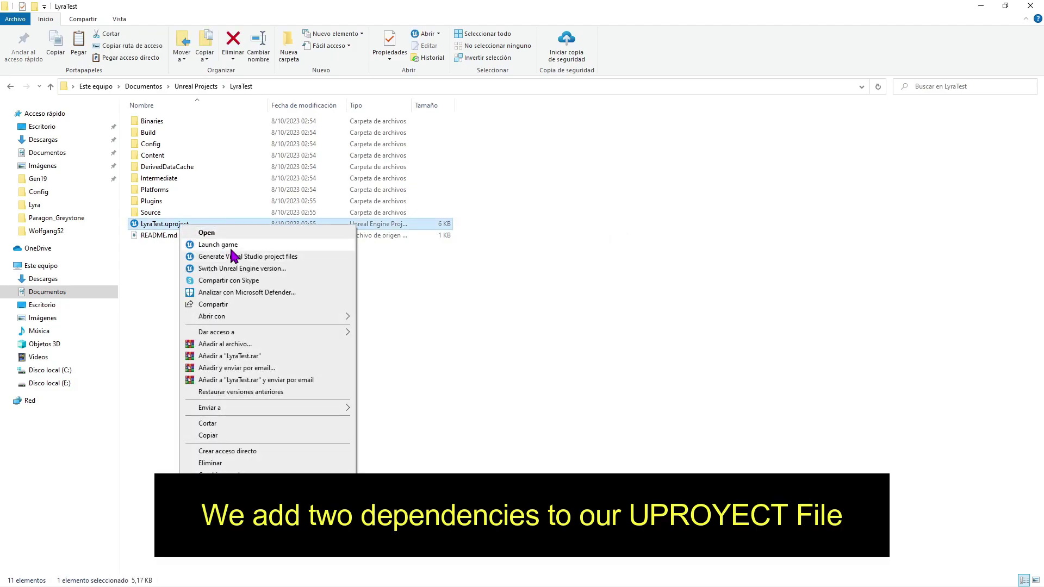
pyautogui.moveTo(246, 314)
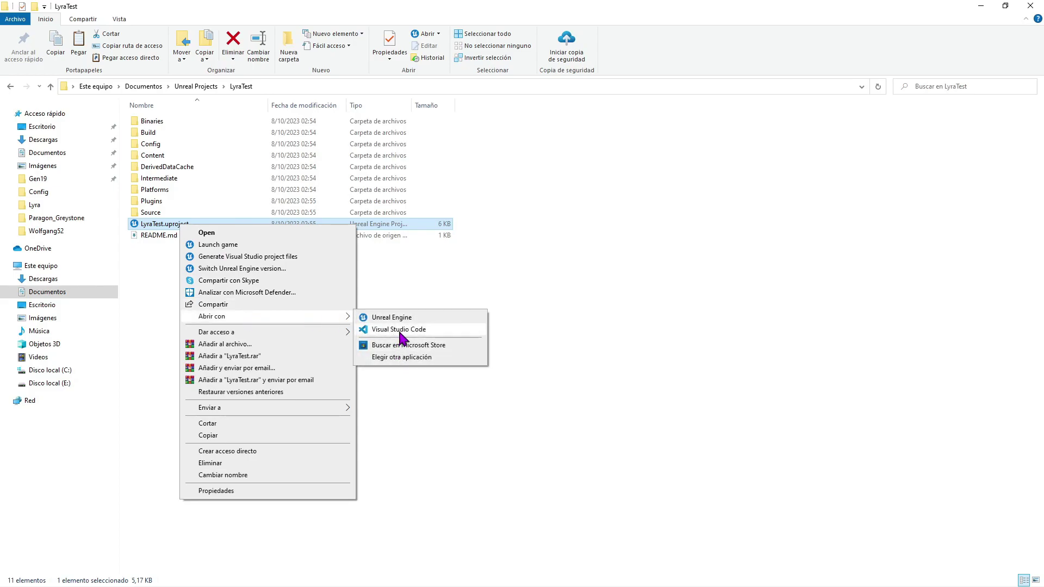
pyautogui.click(400, 329)
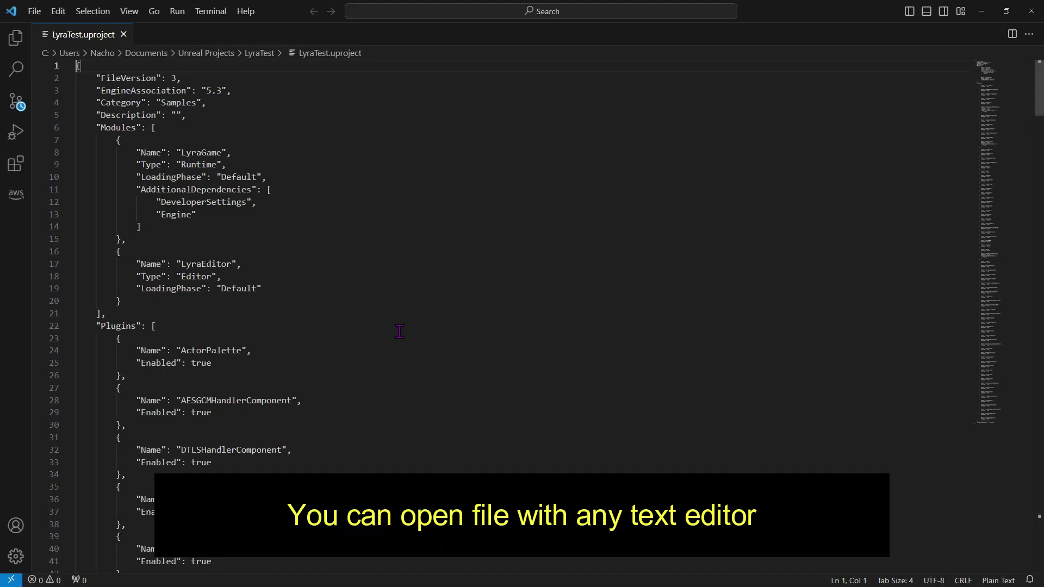
# - Dismiss the Copilot subscription notifications in Visual Studio Code
pyautogui.moveTo(1039, 87); pyautogui.dragTo(1032, 335)
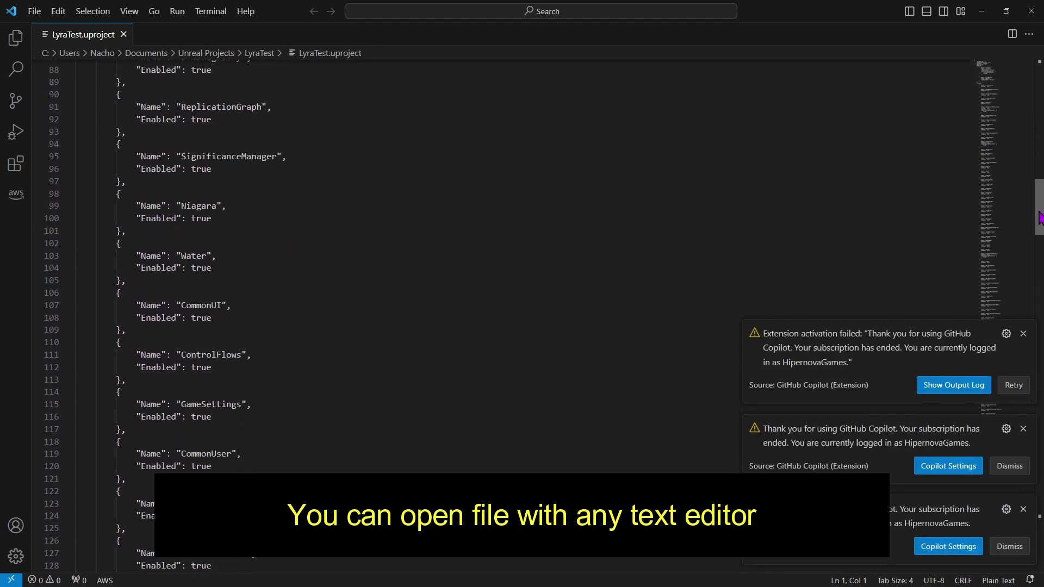
pyautogui.click(1023, 334)
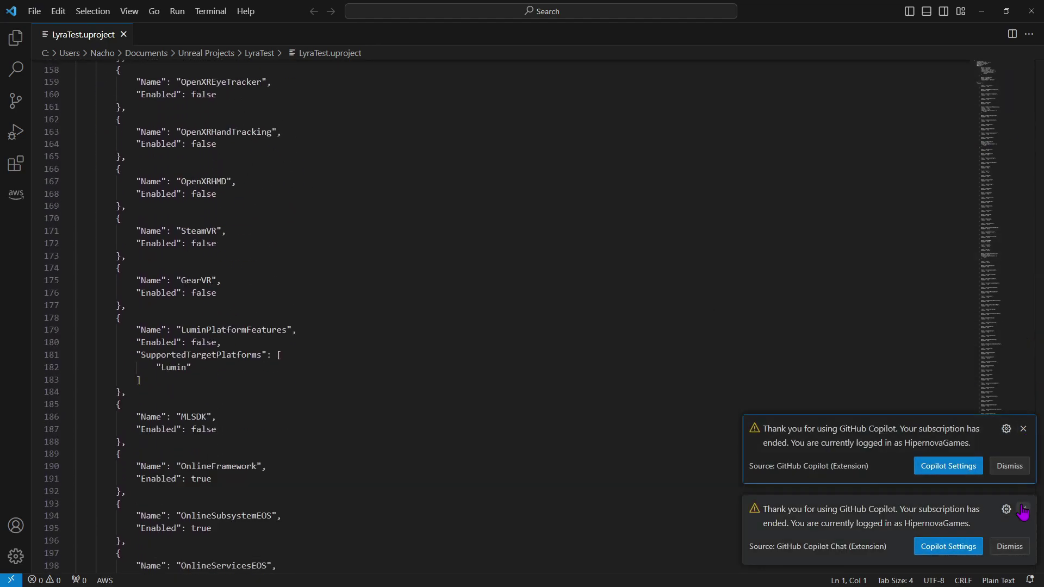
pyautogui.click(1023, 508)
pyautogui.click(1024, 508)
pyautogui.moveTo(1039, 309); pyautogui.dragTo(1039, 504)
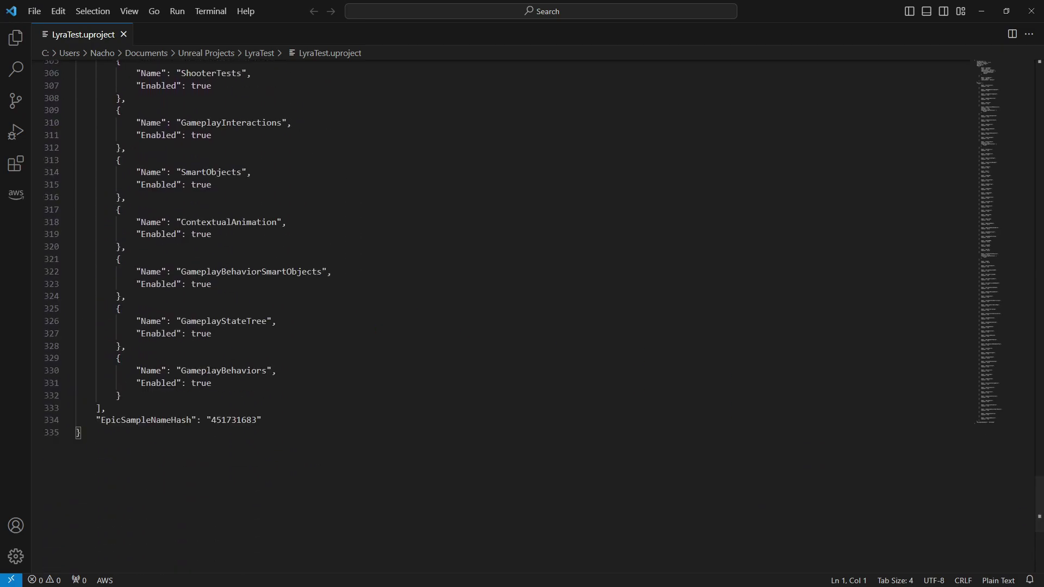
# - Duplicate the GameplayBehaviors plugin entry twice below the original
pyautogui.click(205, 401)
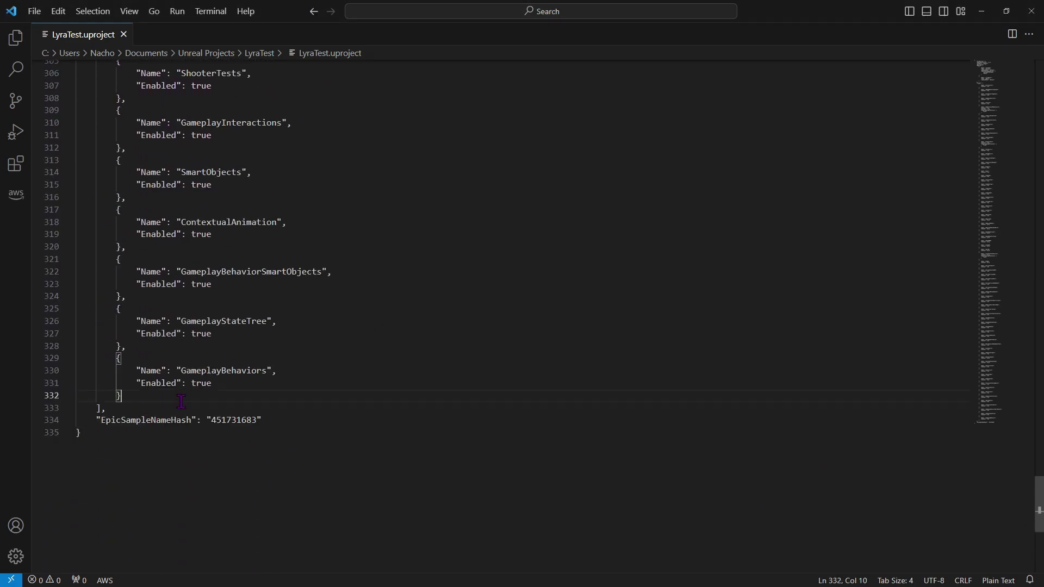
pyautogui.hotkey('shift', 'Up')
pyautogui.hotkey('shift', 'Up')
pyautogui.hotkey('shift', 'Up')
pyautogui.hotkey('shift', 'Left')
pyautogui.hotkey('ctrl', 'c')
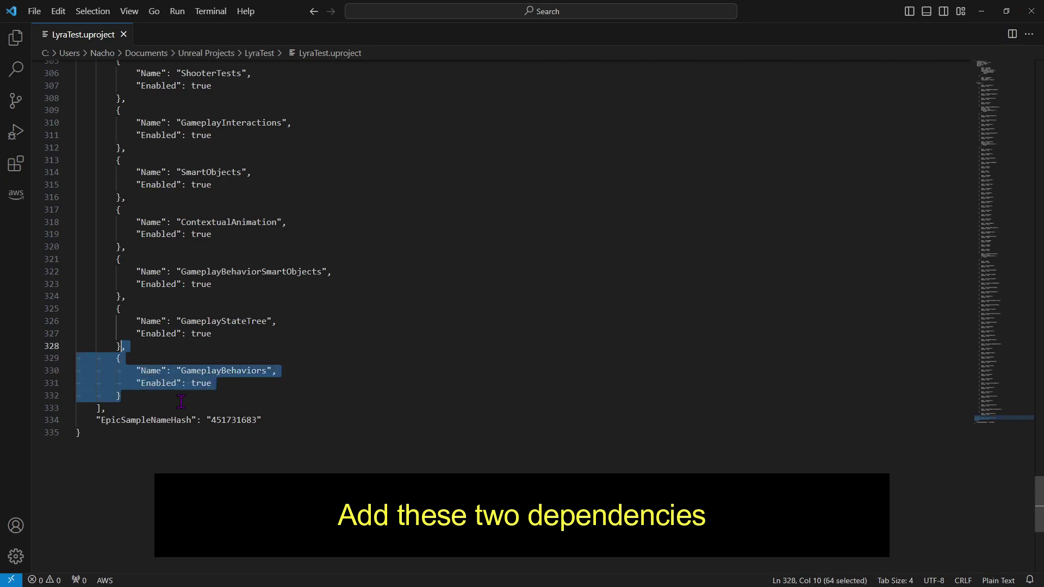
pyautogui.click(181, 400)
pyautogui.write(',')
pyautogui.press('Return')
pyautogui.hotkey('ctrl', 'v')
pyautogui.write(',')
pyautogui.press('Return')
pyautogui.hotkey('ctrl', 'v')
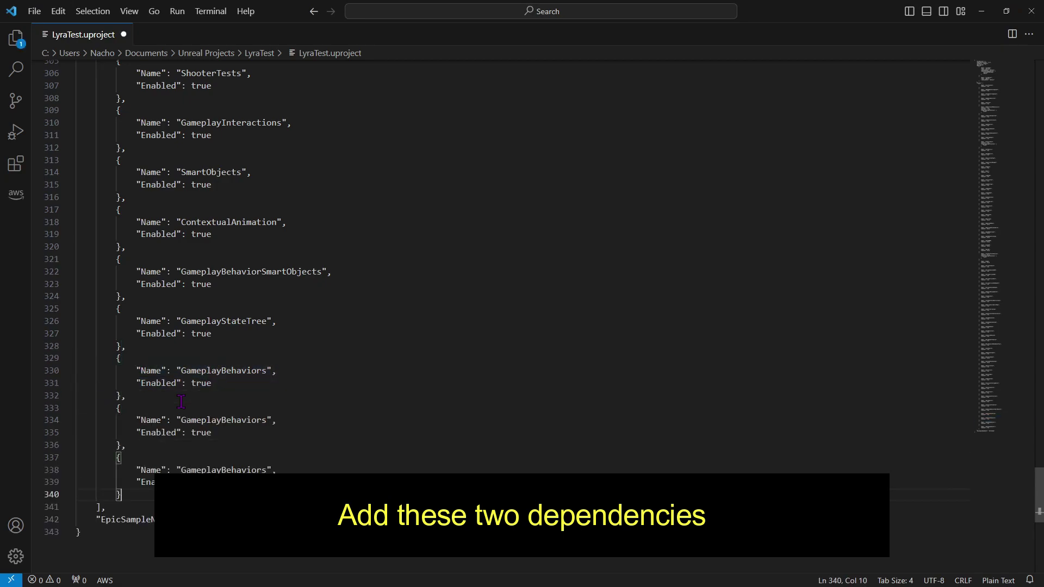
# - Rename the copies to SkeletalMerging and InventoryExtendedForLyra, then save and close
pyautogui.doubleClick(209, 422)
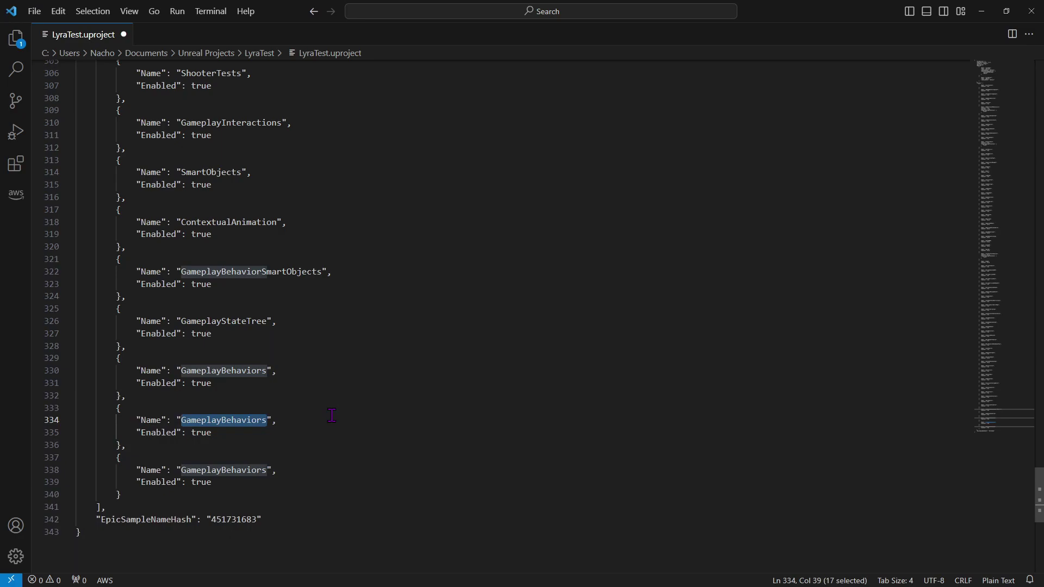
pyautogui.write('SkeletalMerging')
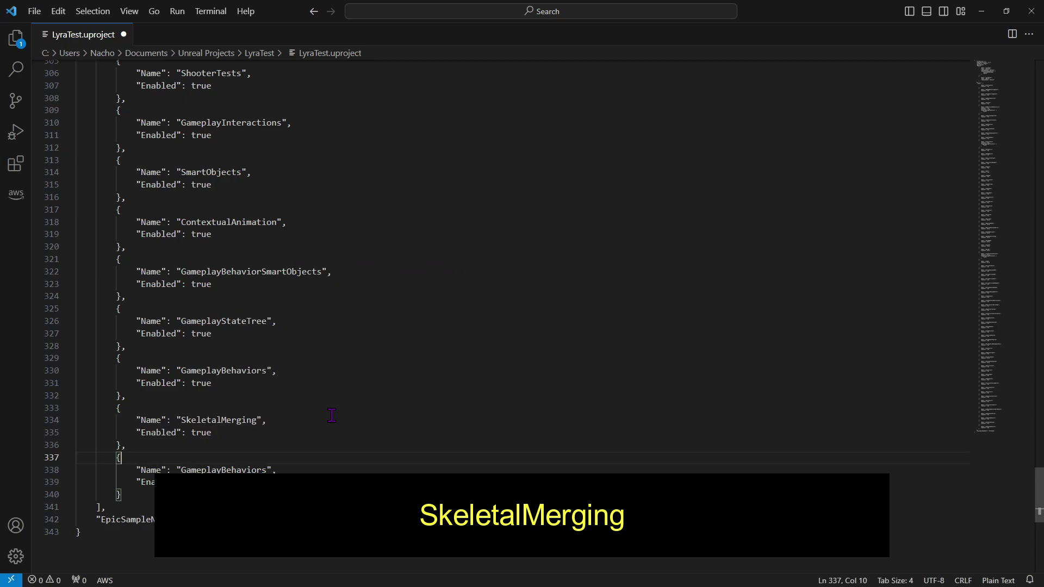
pyautogui.press('Down')
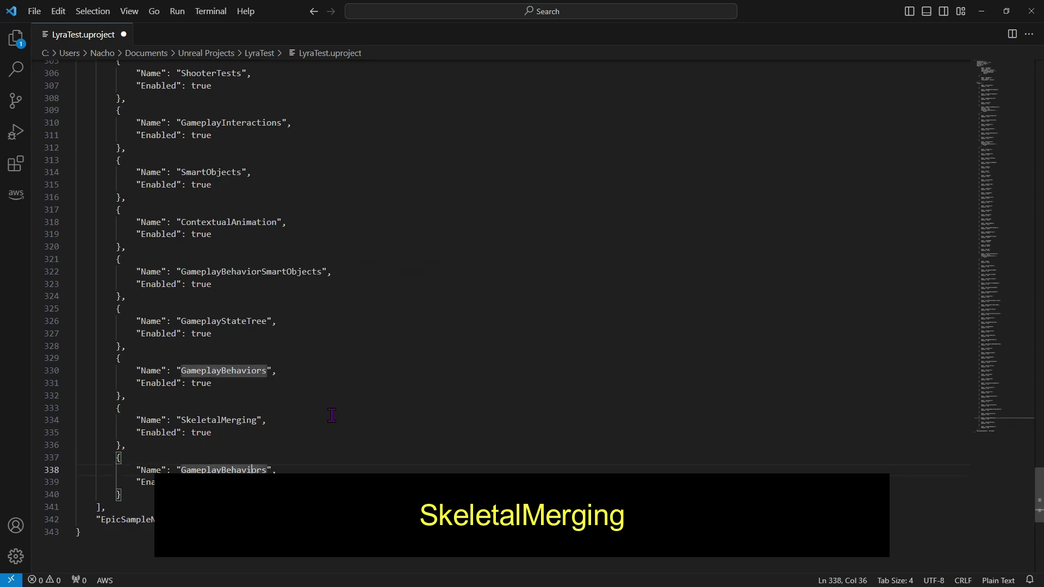
pyautogui.press('Left')
pyautogui.press('Left')
pyautogui.hotkey('ctrl', 'shift', 'Right')
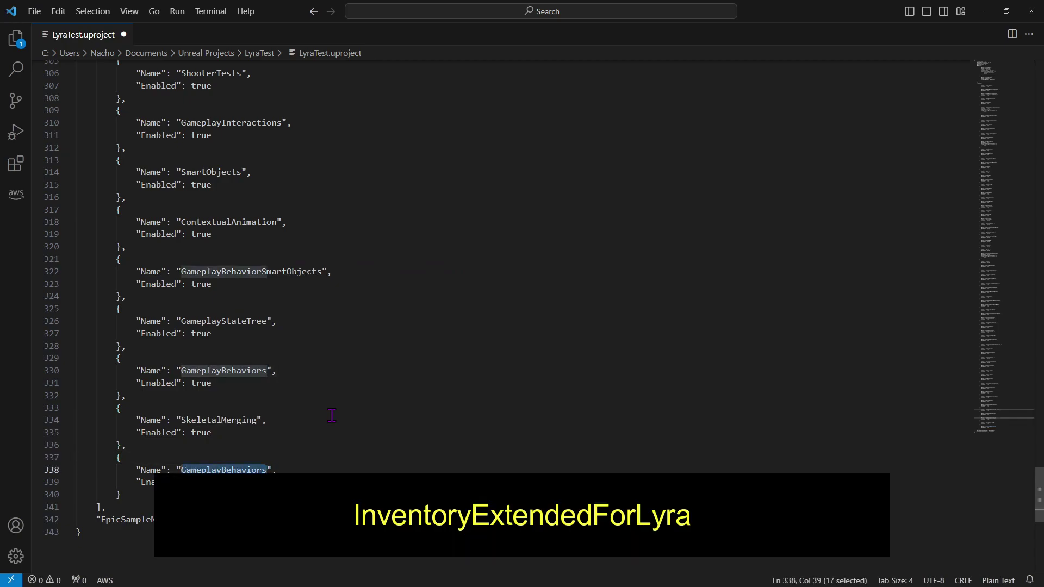
pyautogui.write('InventoryExten')
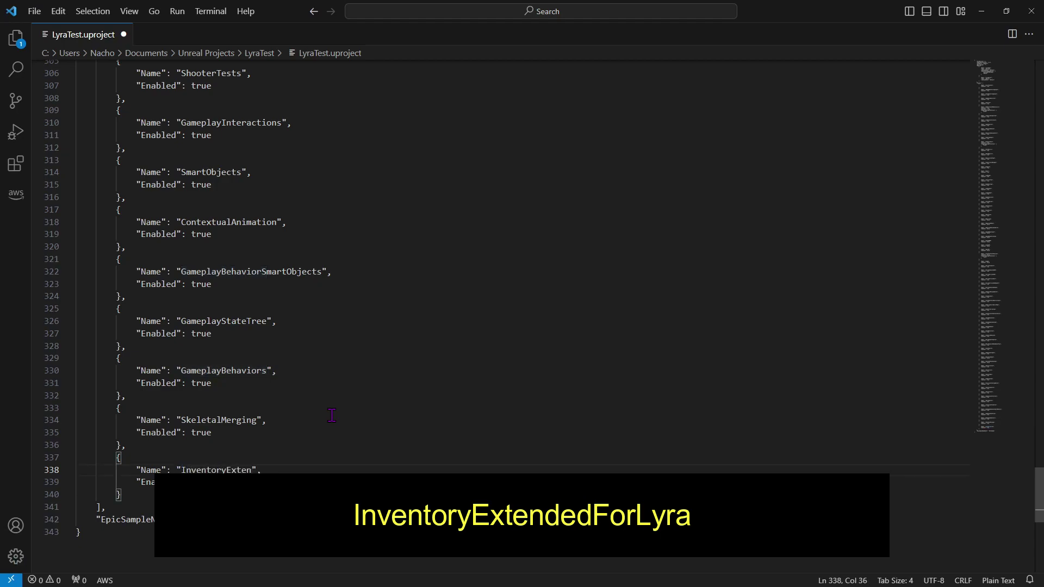
pyautogui.write('dedForLyra')
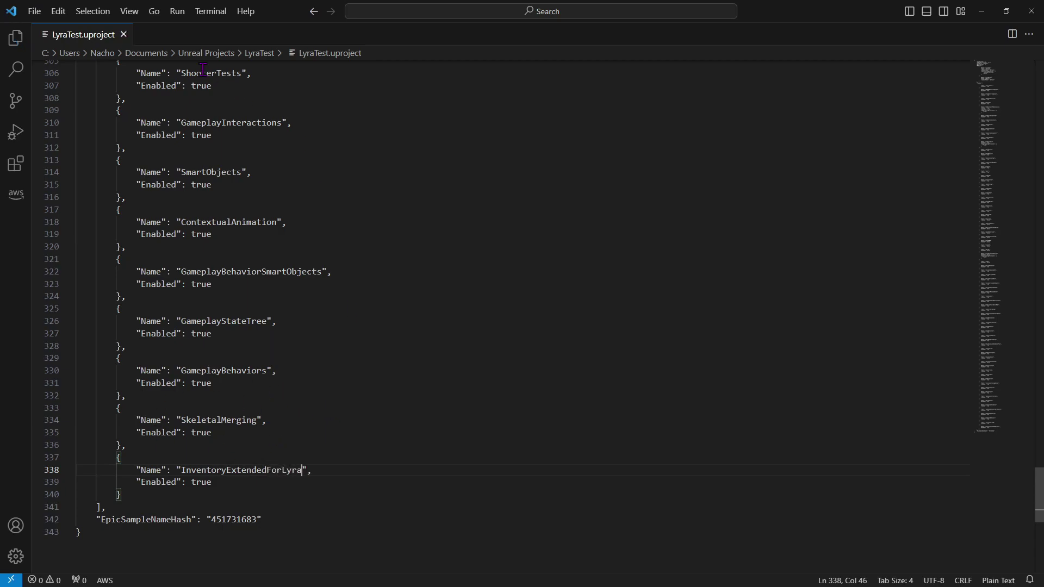
pyautogui.click(1037, 15)
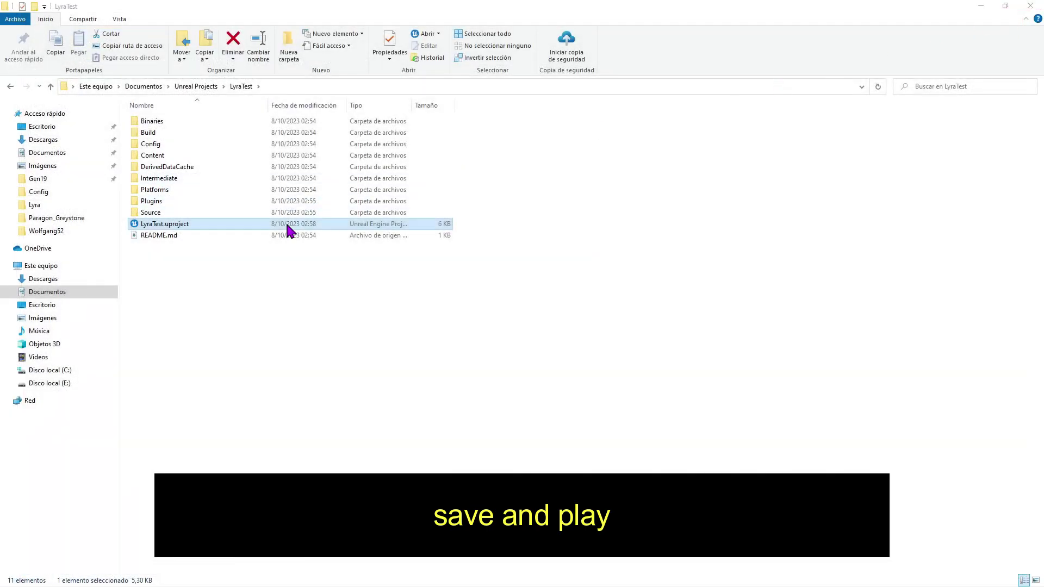
# - Launch LyraTest.uproject and agree to rebuild the missing InventoryExtendedForLyraRuntime module
pyautogui.click(228, 255)
pyautogui.click(177, 227)
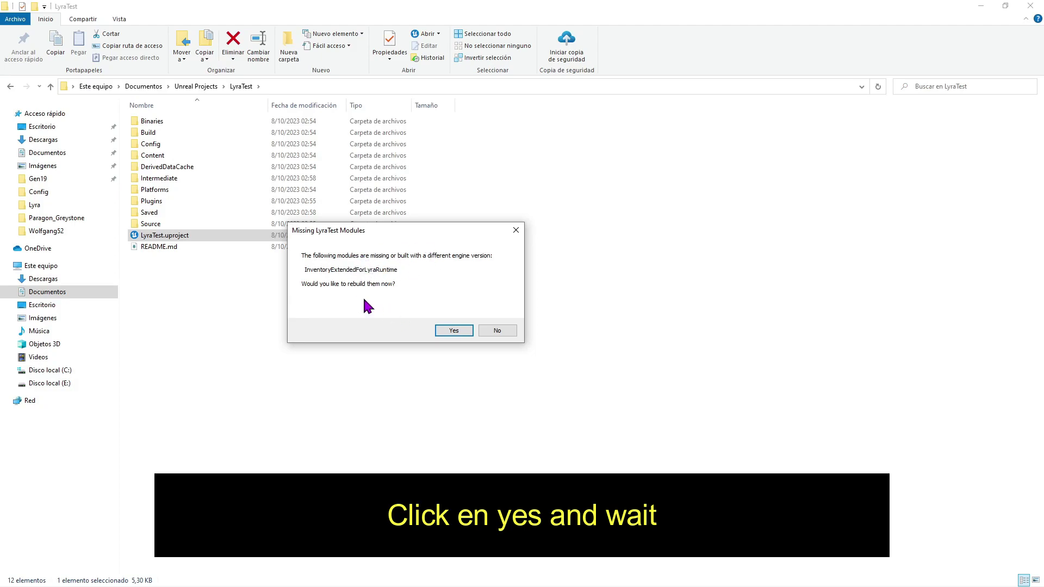
pyautogui.click(453, 331)
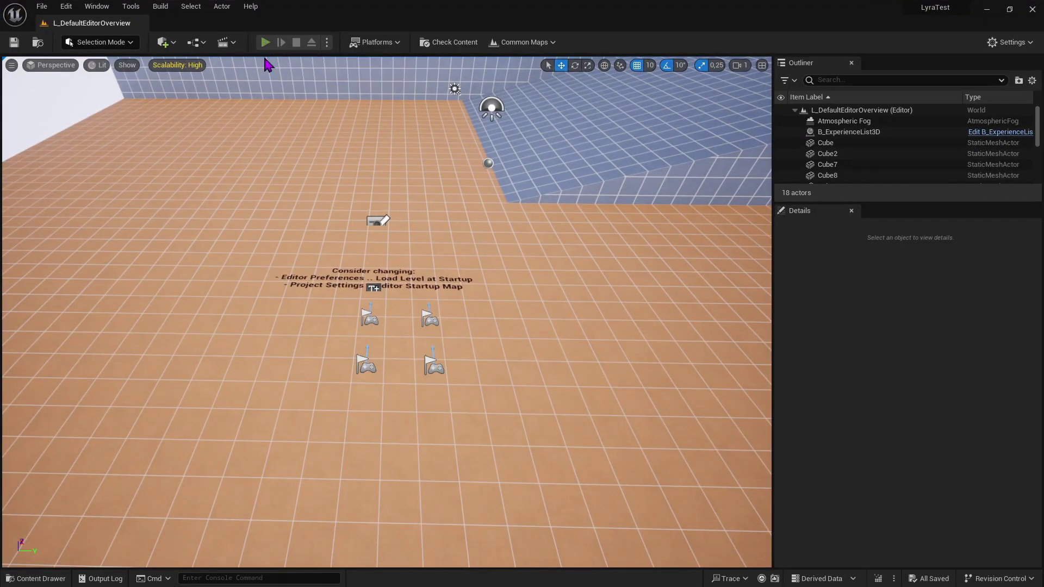
# - Enable the missing RigLogic, Live Link and ARKit plugins during Play, then restart the editor
pyautogui.click(267, 42)
pyautogui.press('w')
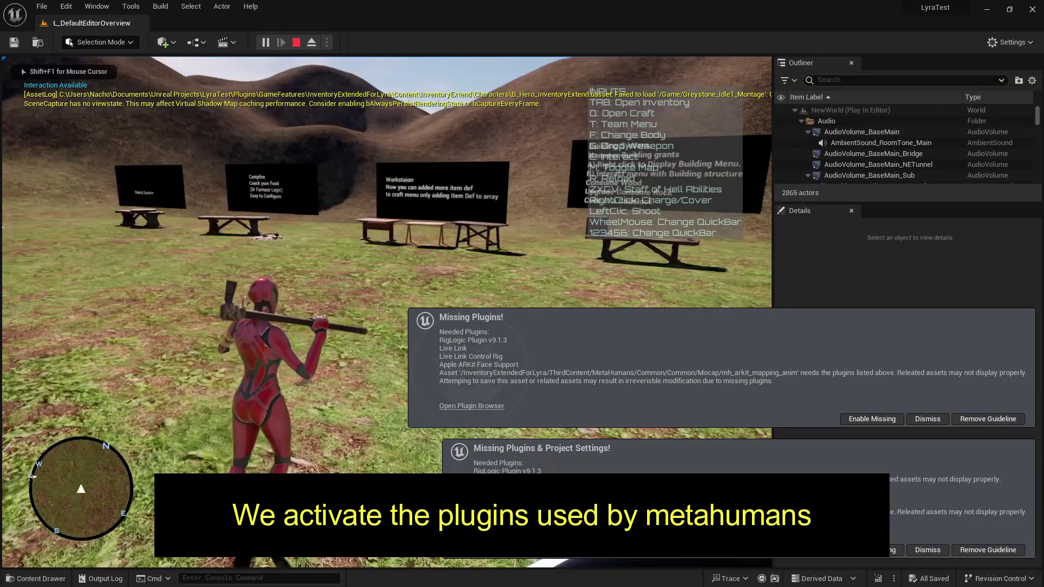
pyautogui.hotkey('shift', 'F1')
pyautogui.click(872, 420)
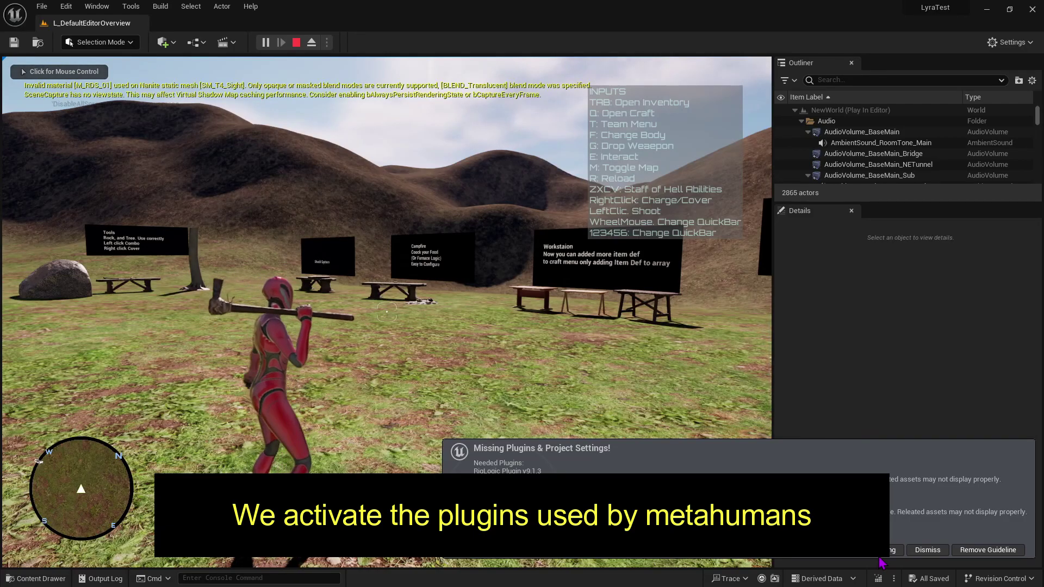
pyautogui.click(544, 353)
pyautogui.hotkey('shift', 'F1')
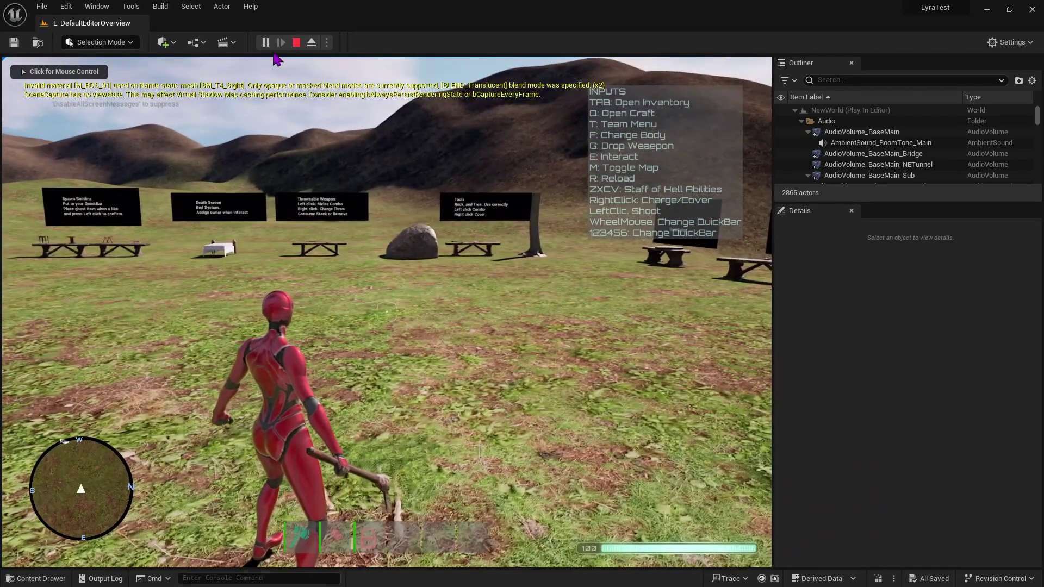
pyautogui.click(311, 43)
pyautogui.click(297, 42)
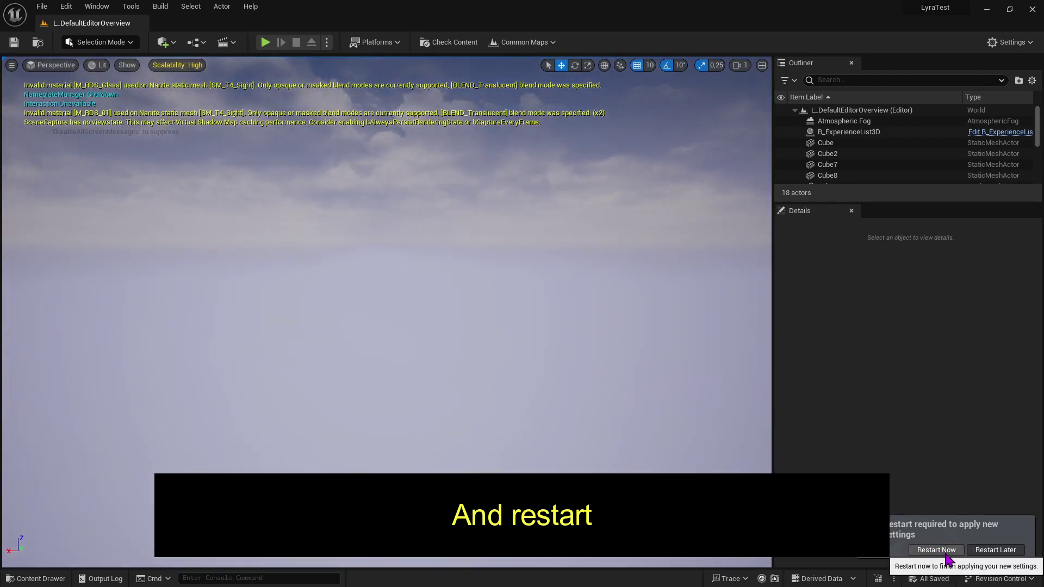
pyautogui.click(945, 555)
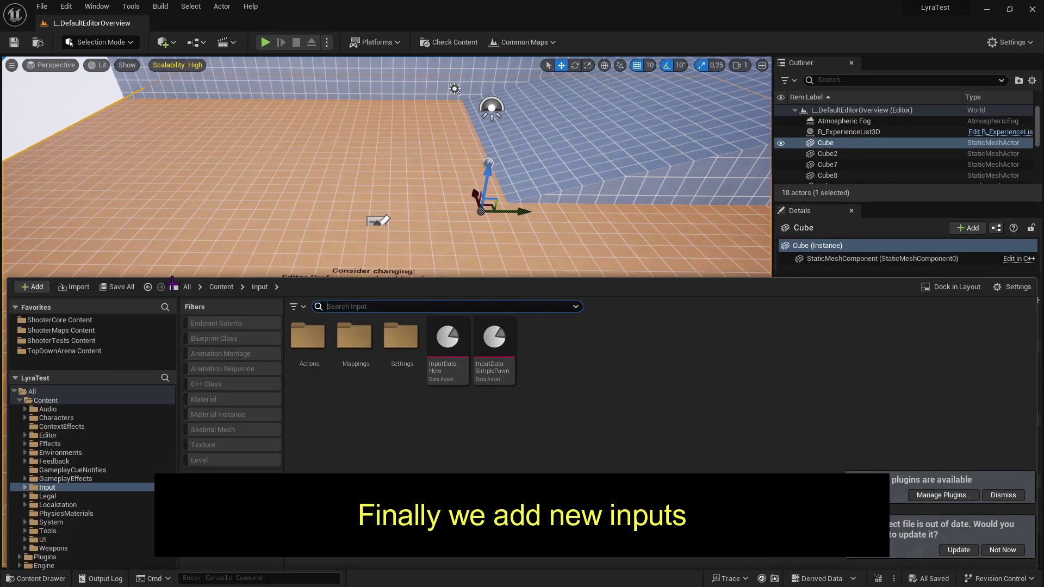
# - Create an IA_Cancel input action in Input/Actions
pyautogui.click(308, 242)
pyautogui.doubleClick(308, 242)
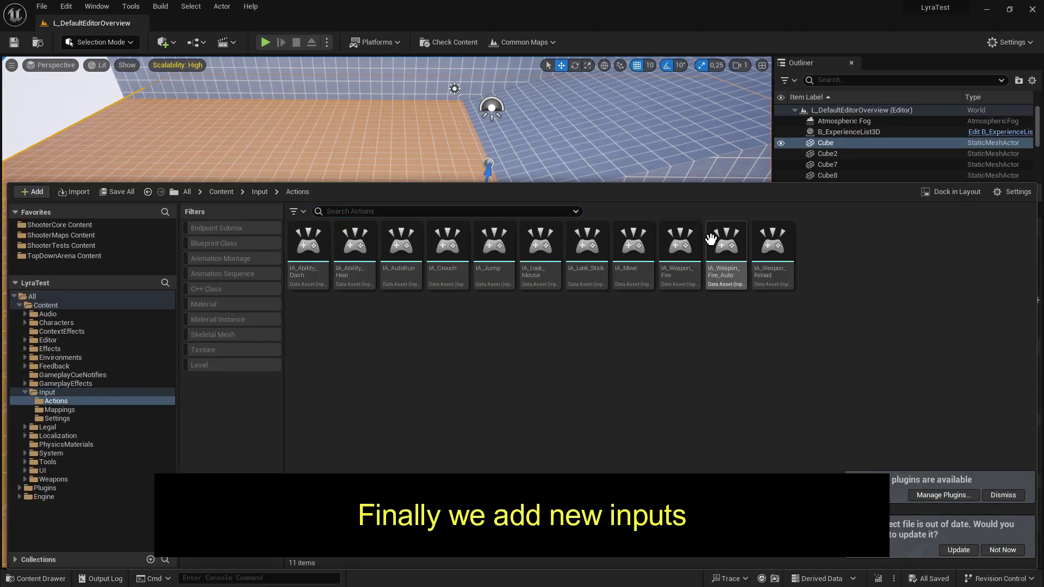
pyautogui.rightClick(515, 335)
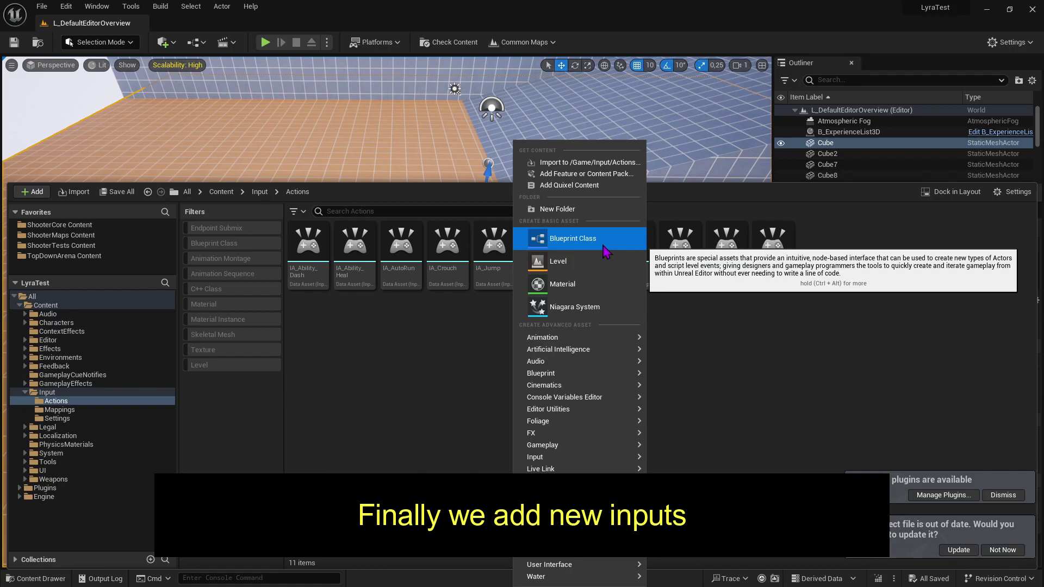
pyautogui.moveTo(613, 456)
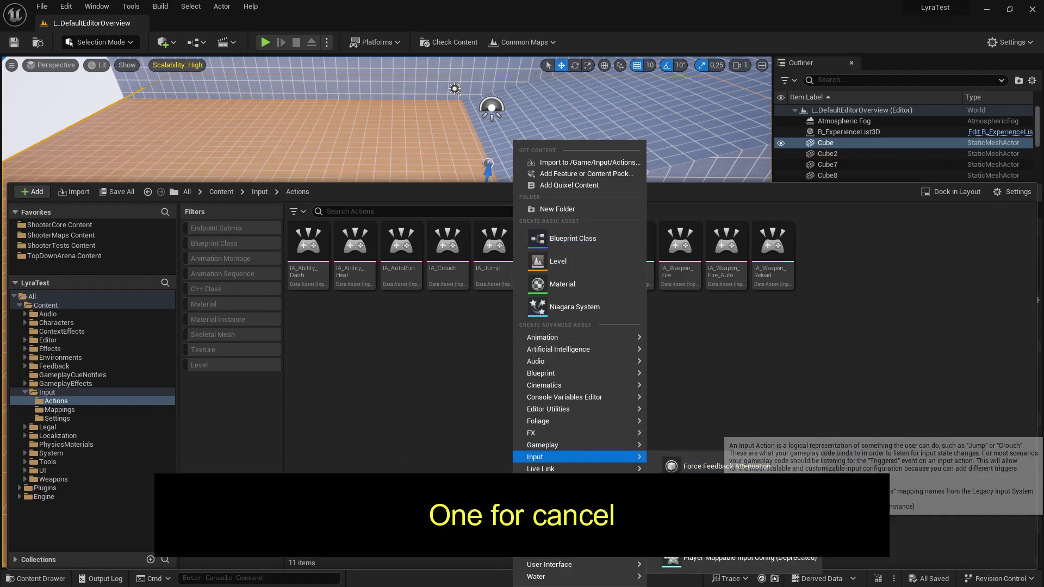
pyautogui.click(707, 511)
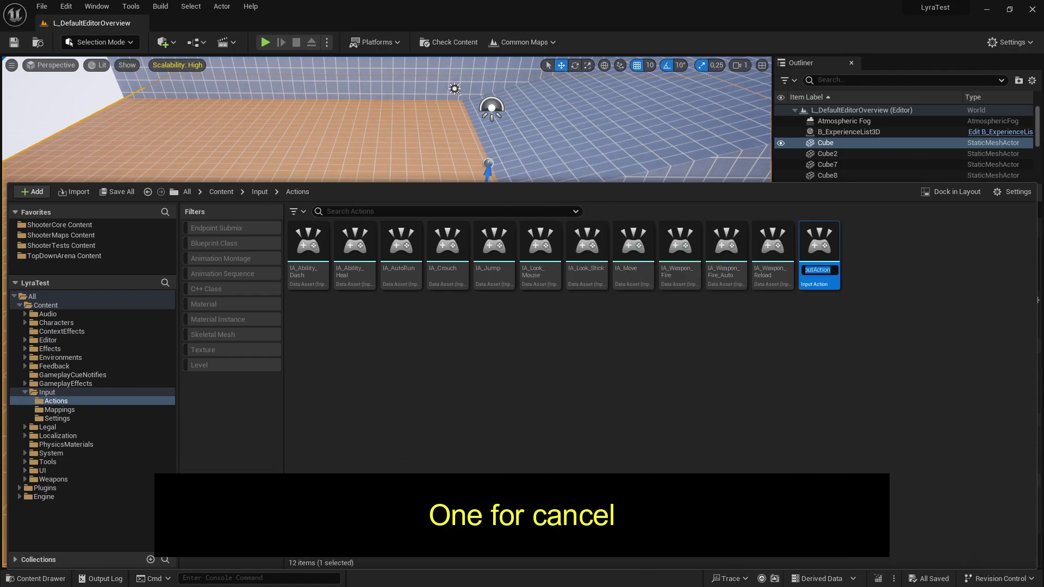
pyautogui.write('IA_Cancel')
pyautogui.press('Return')
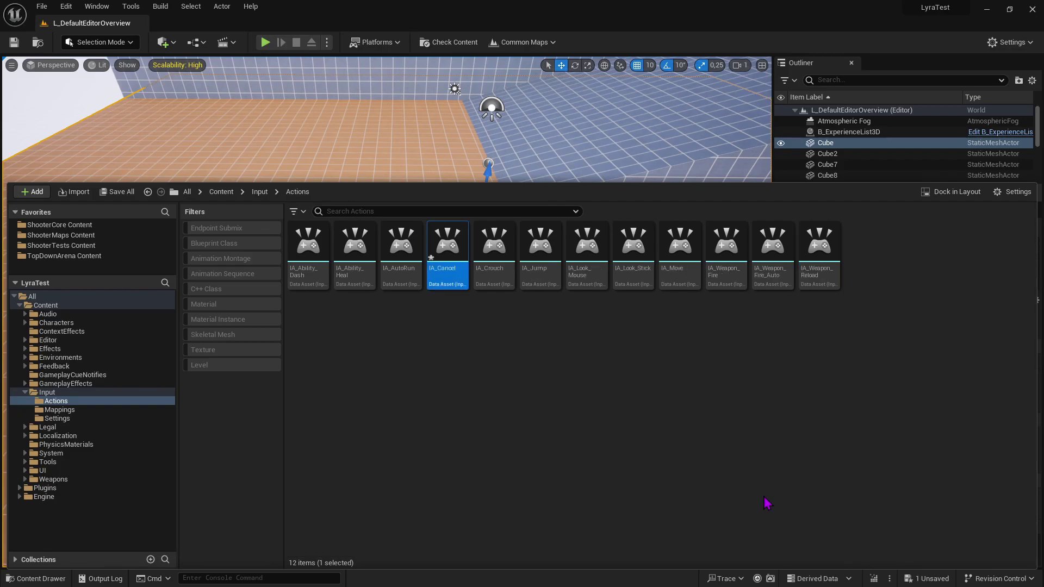
# - Create a second input action for IA_Confirm in the same folder
pyautogui.click(459, 373)
pyautogui.rightClick(459, 373)
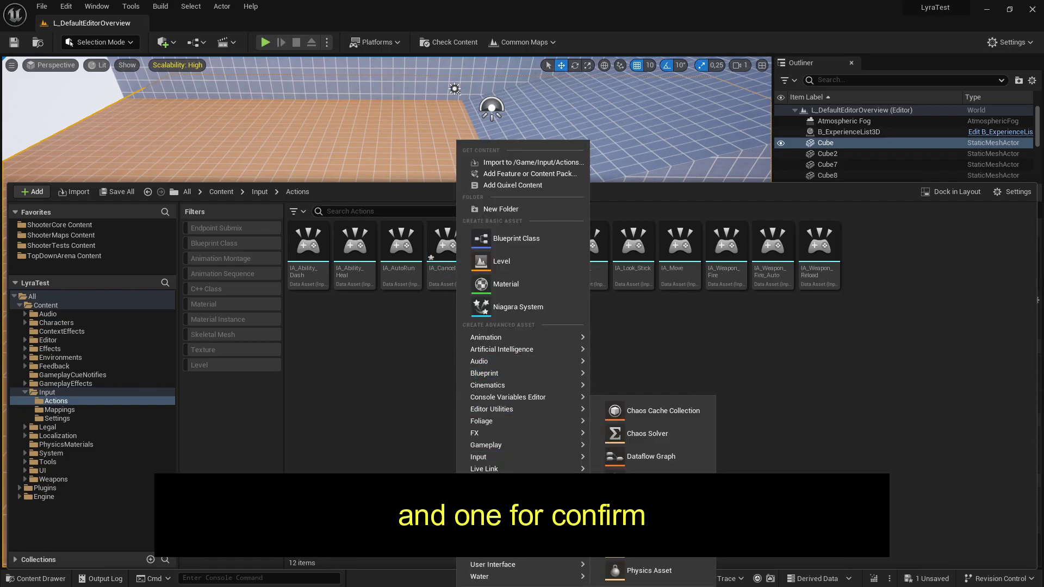
pyautogui.moveTo(489, 481)
pyautogui.moveTo(522, 457)
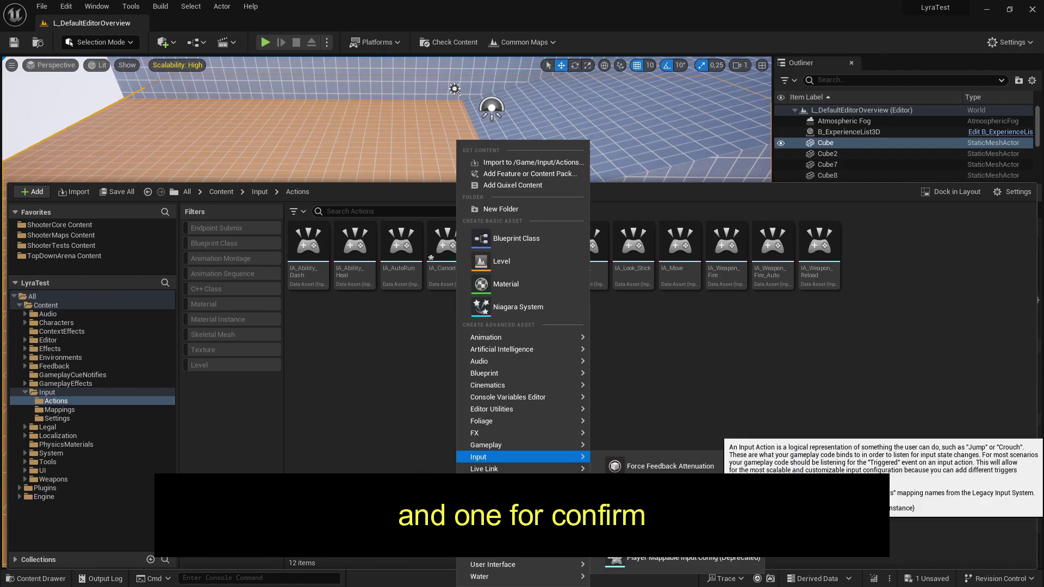
pyautogui.click(642, 458)
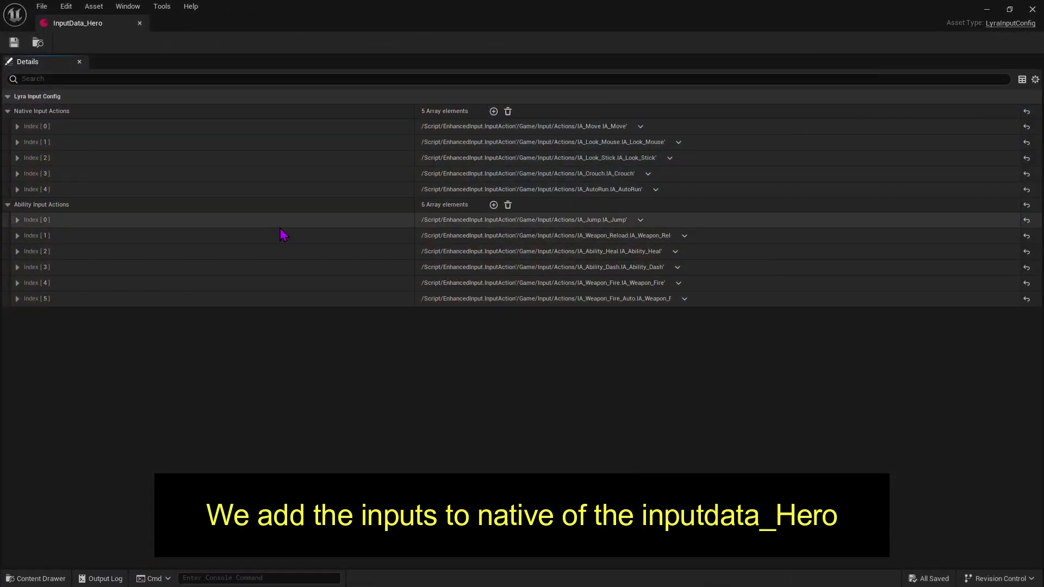
# - Add two Native Input Actions entries and set Index [5] to IA_Cancel with InputTag.Cancel
pyautogui.click(493, 111)
pyautogui.click(493, 111)
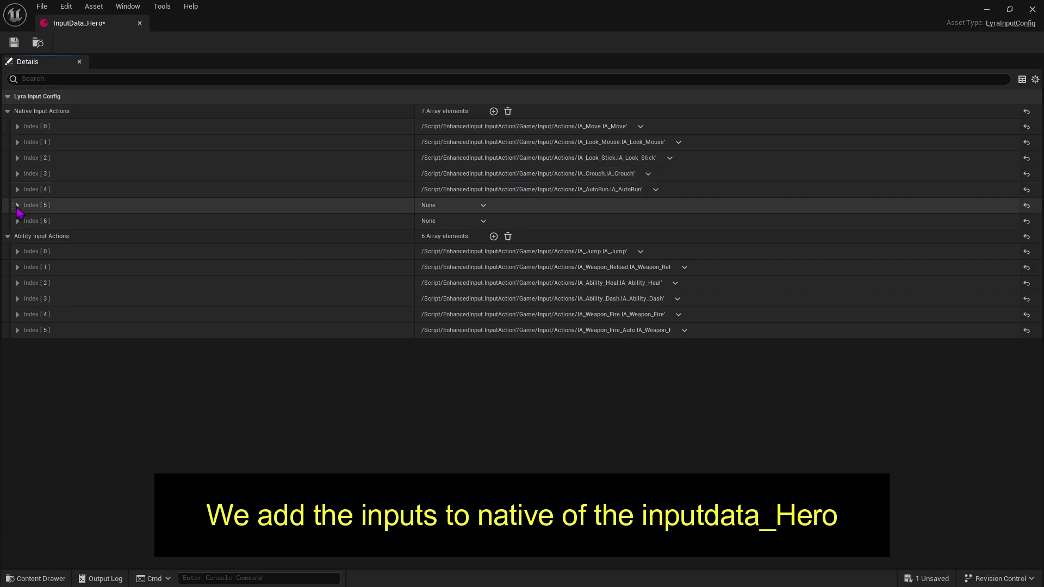
pyautogui.click(17, 205)
pyautogui.click(496, 222)
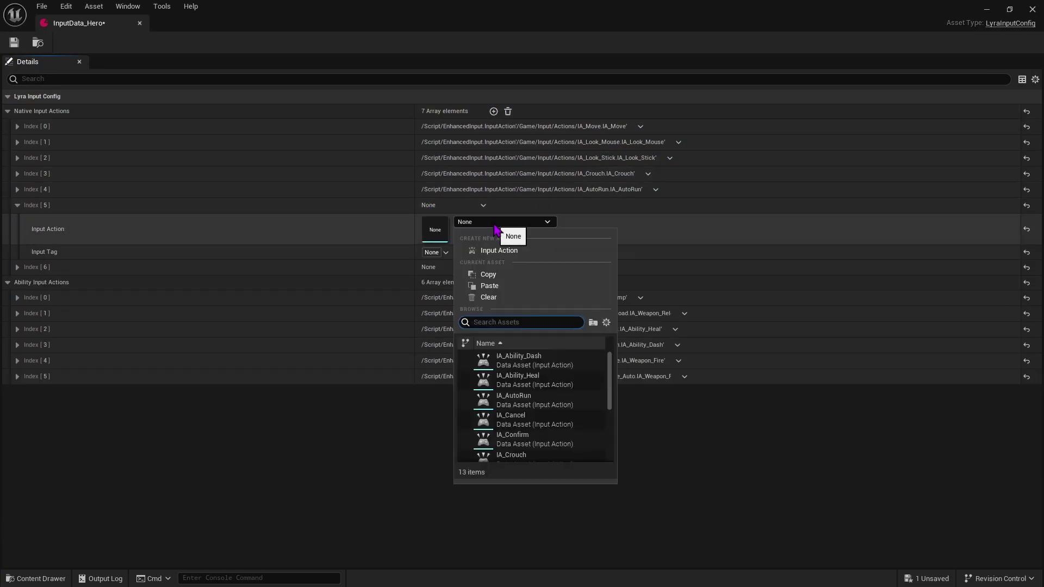
pyautogui.click(533, 420)
pyautogui.click(435, 252)
pyautogui.write('cancel')
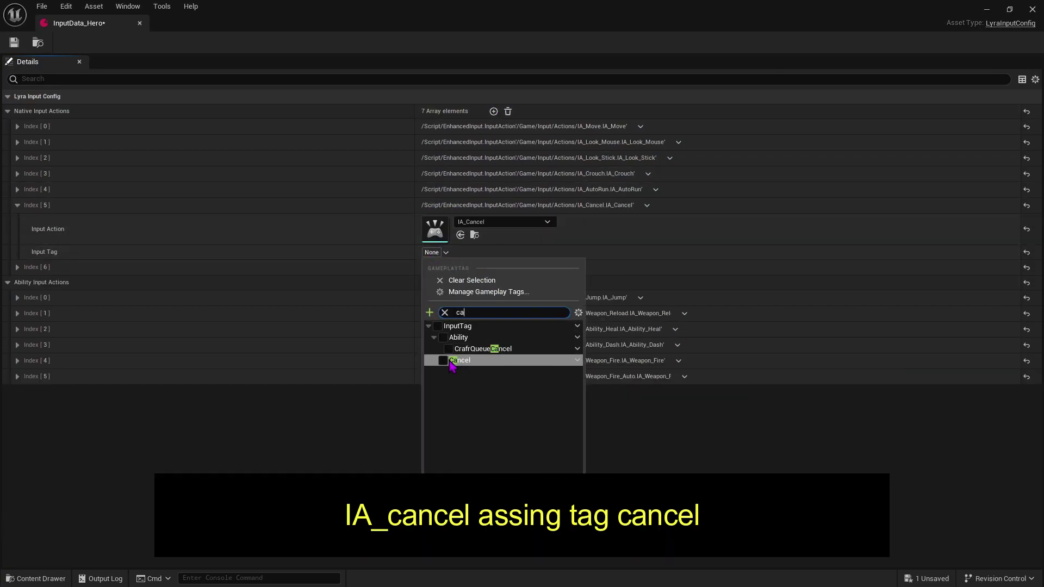
pyautogui.click(479, 359)
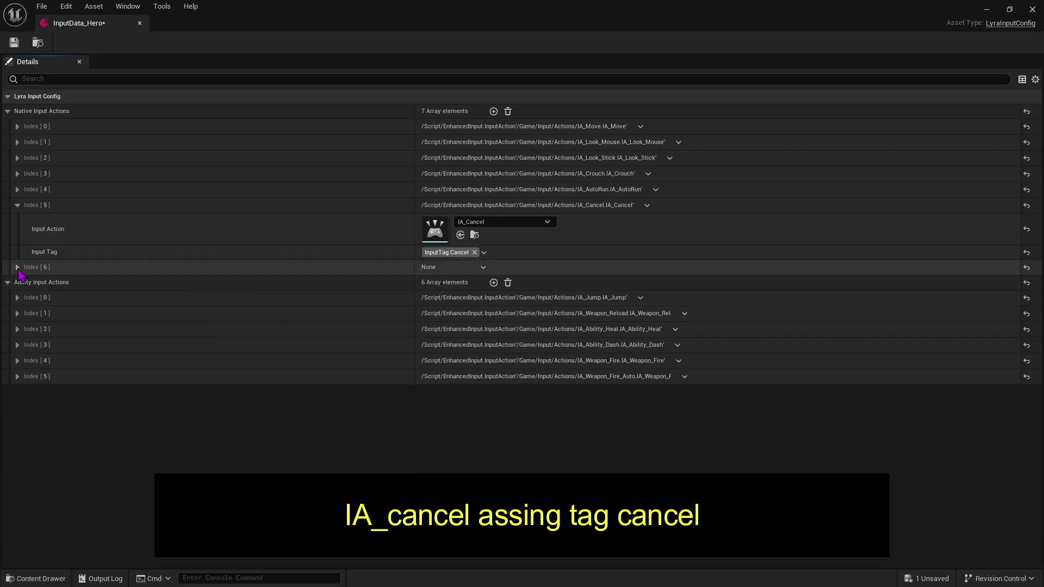
# - Set Index [6] to IA_Confirm with the InputTag.Confirm tag
pyautogui.click(18, 267)
pyautogui.click(490, 284)
pyautogui.scroll(-1, 532, 445)
pyautogui.click(522, 462)
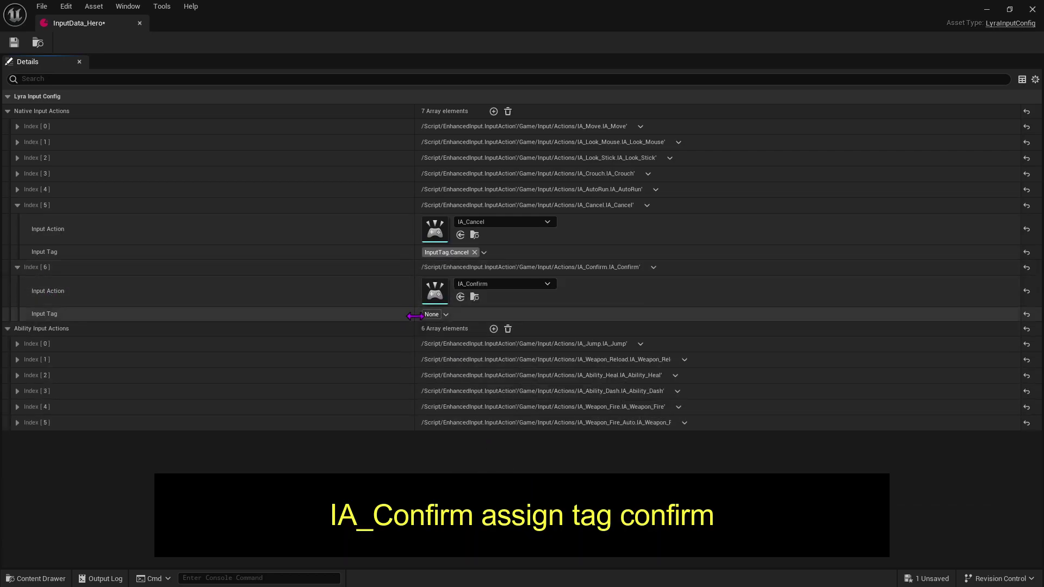
pyautogui.click(434, 315)
pyautogui.write('co')
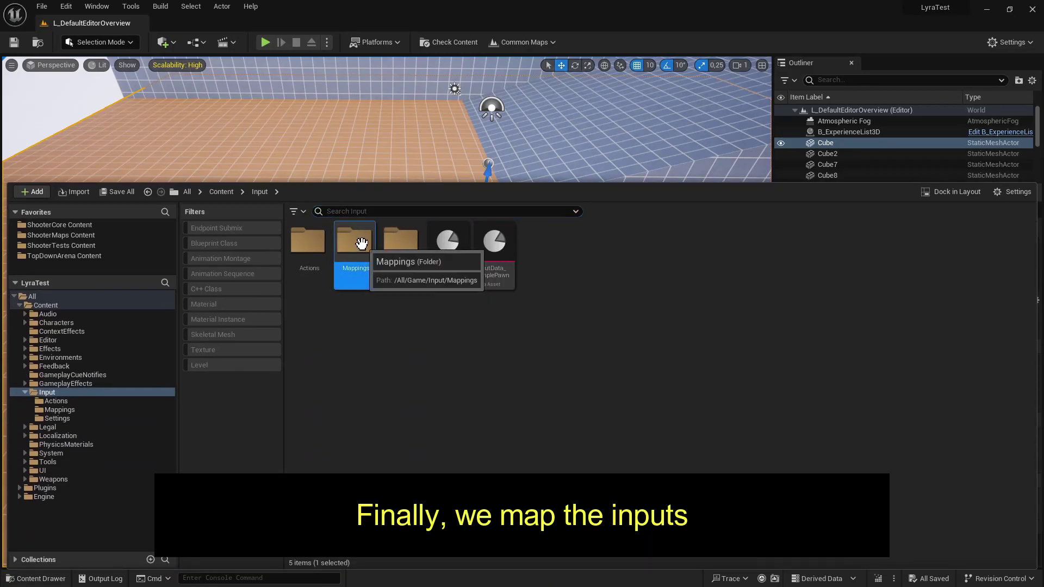
# - Open IMC_Default and add an IA_Cancel mapping on Right Mouse Button
pyautogui.doubleClick(350, 248)
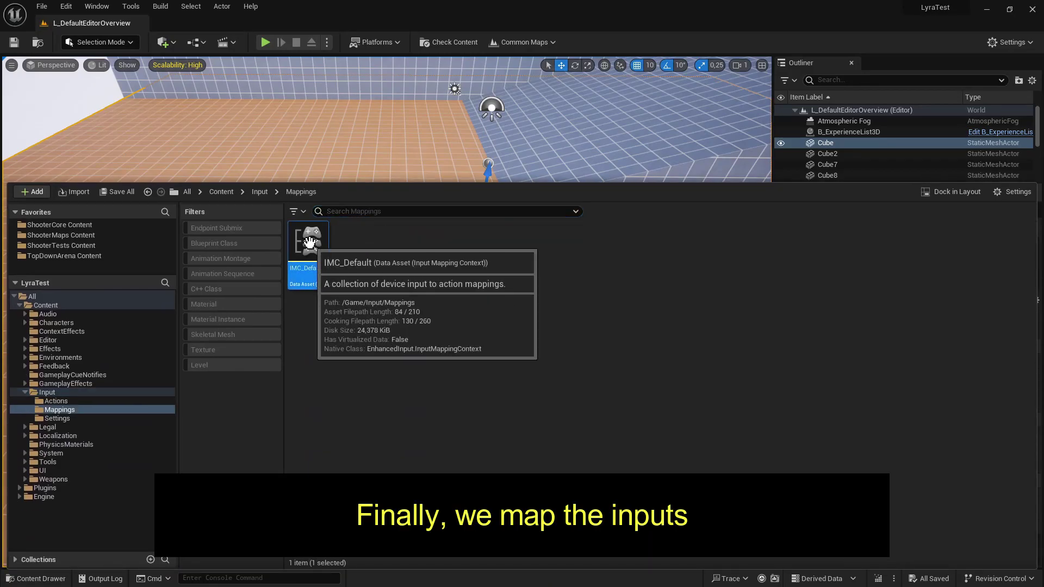
pyautogui.doubleClick(310, 242)
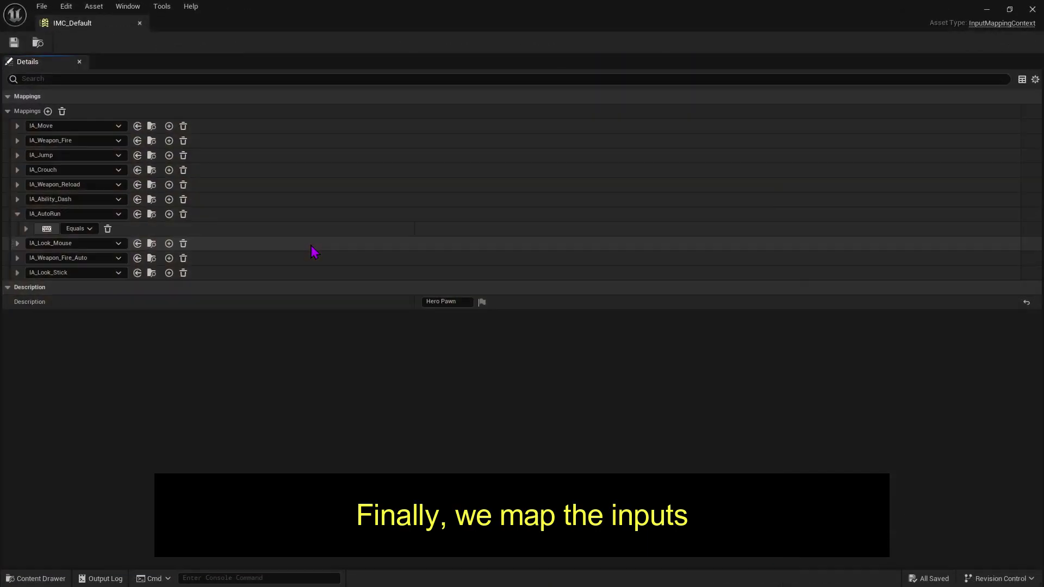
pyautogui.click(48, 112)
pyautogui.click(43, 287)
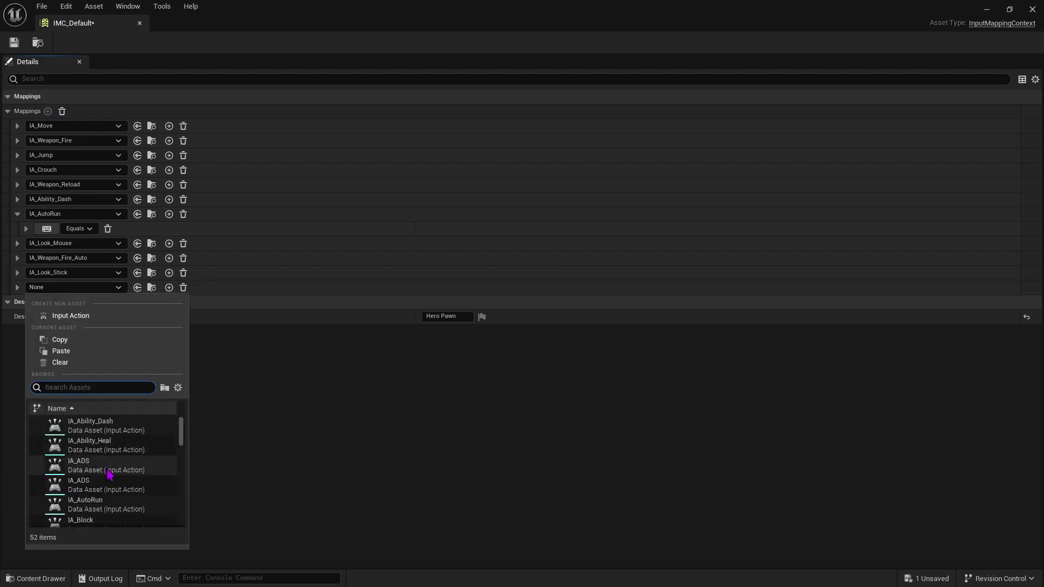
pyautogui.write('ca')
pyautogui.click(123, 432)
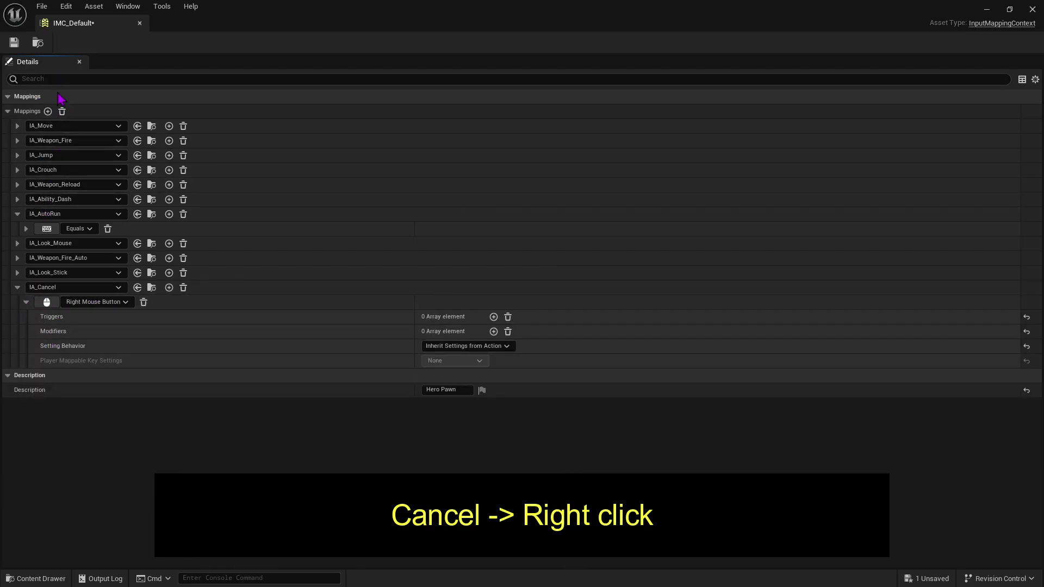
# - Add an IA_Confirm mapping on Left Mouse Button and save IMC_Default
pyautogui.click(48, 111)
pyautogui.click(65, 375)
pyautogui.write('co')
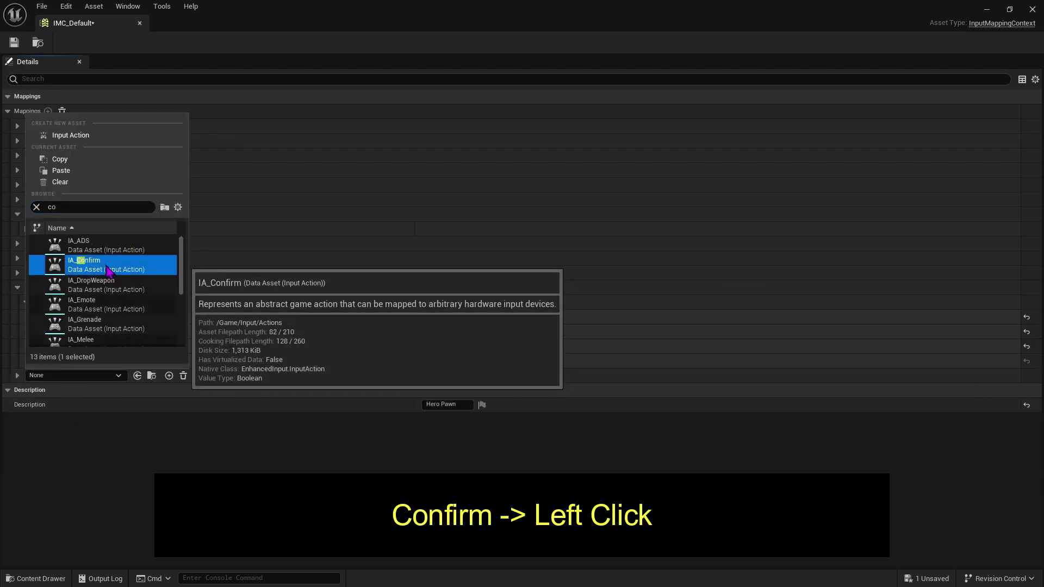
pyautogui.click(92, 263)
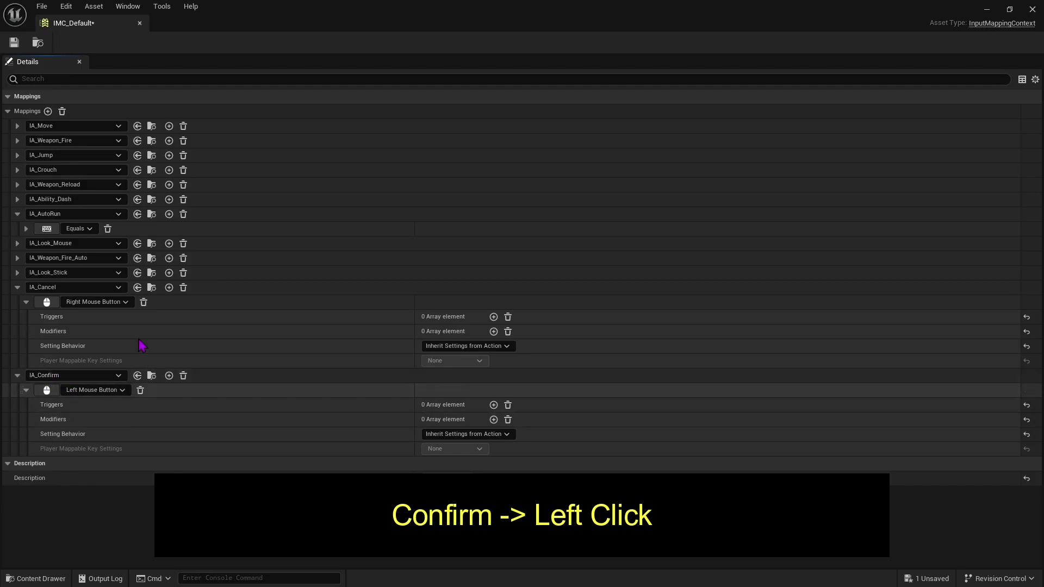
pyautogui.click(13, 43)
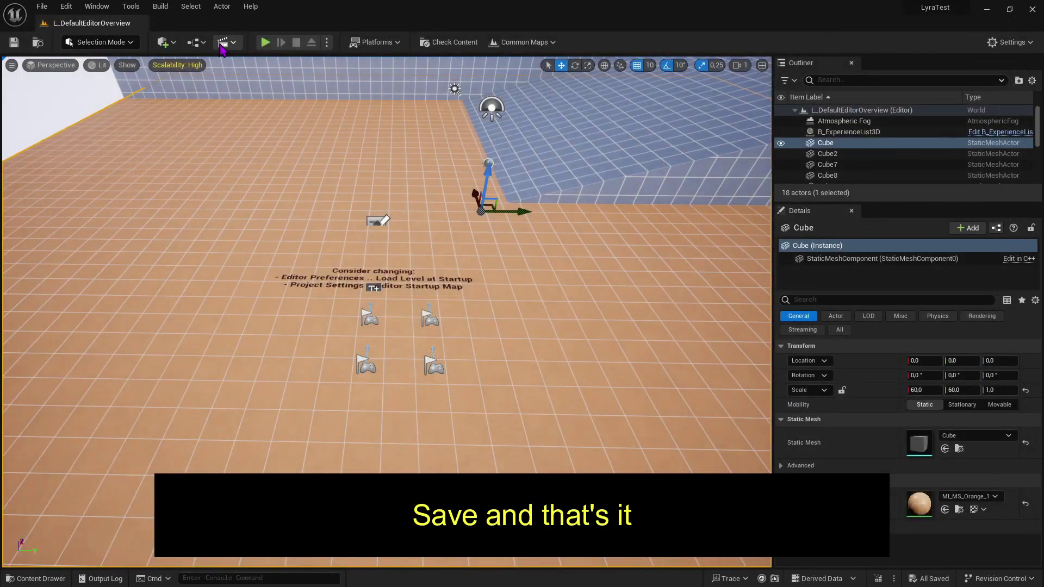
# - Play in the editor and walk the hero forward onto the Inventory teleport pad
pyautogui.click(264, 42)
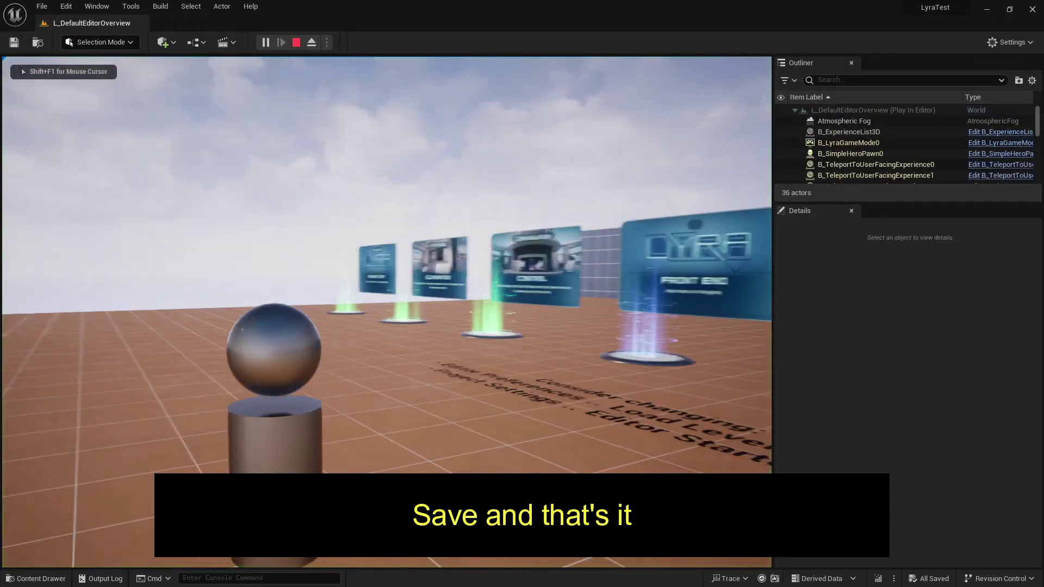
pyautogui.press('w')
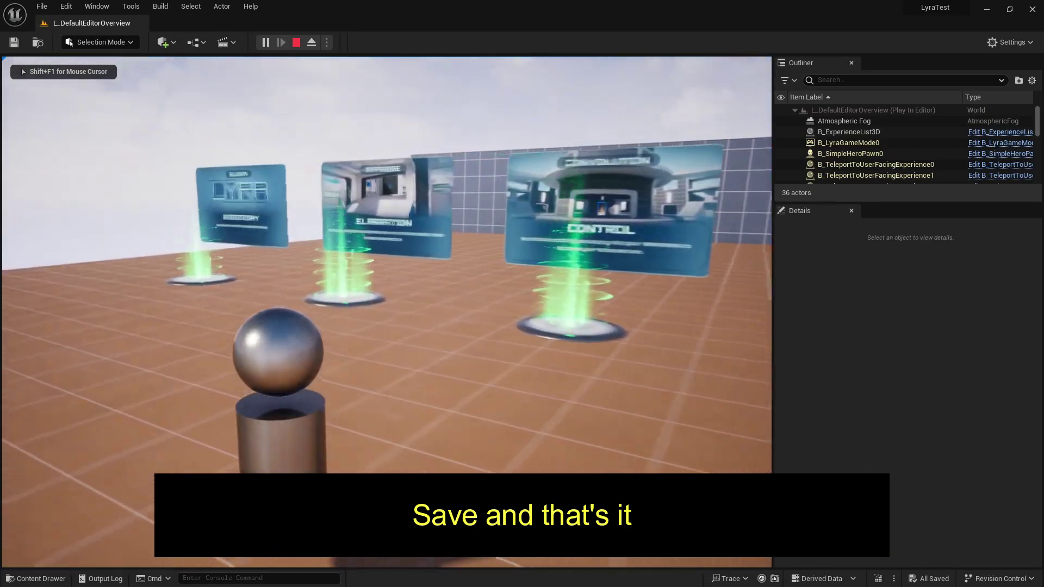
pyautogui.press('w')
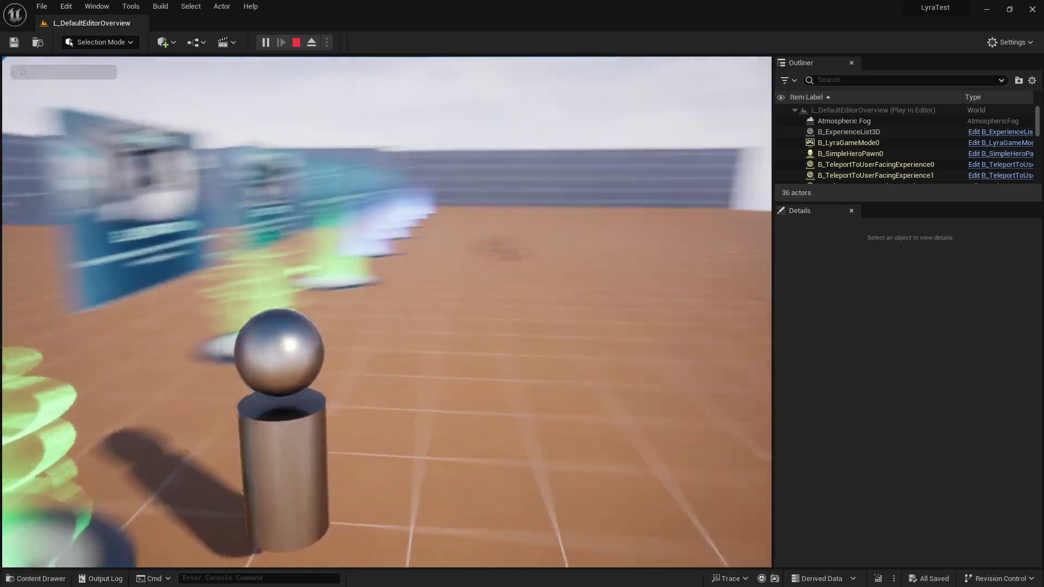